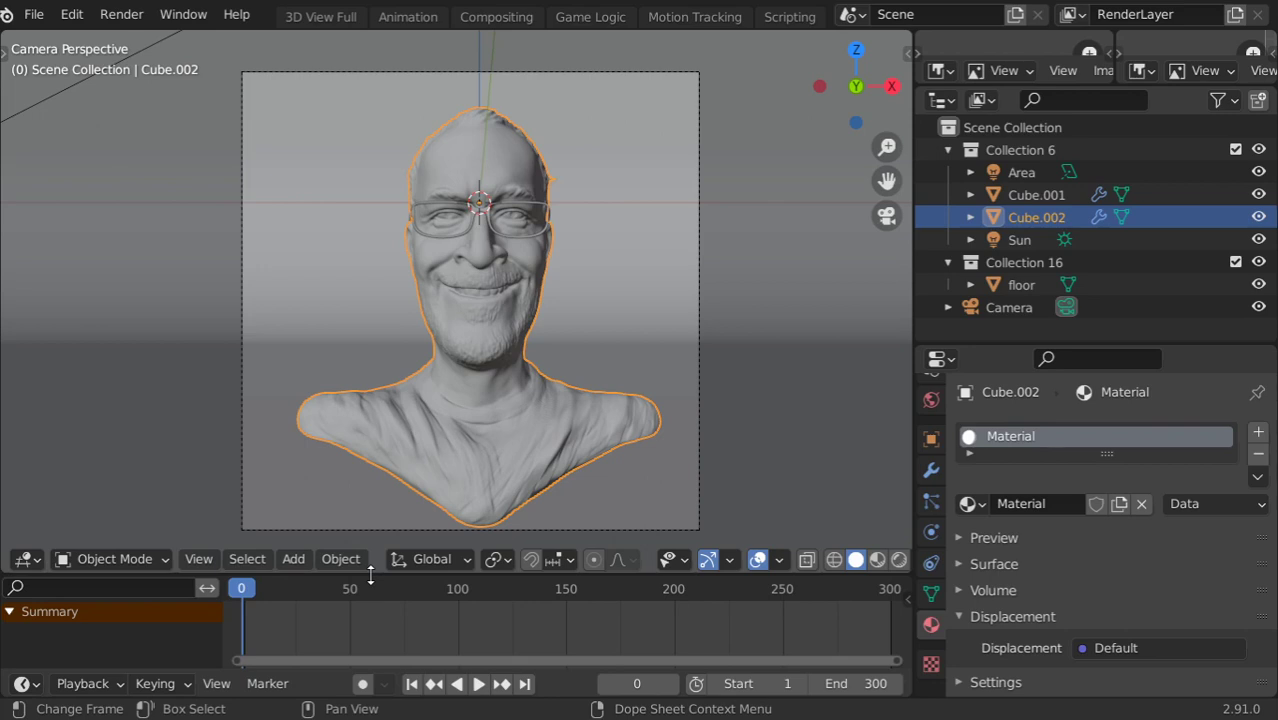
# Step: Check the World tab and the Object transform settings, ending on the Select Box tool settings
pyautogui.click(340, 558)
pyautogui.click(933, 399)
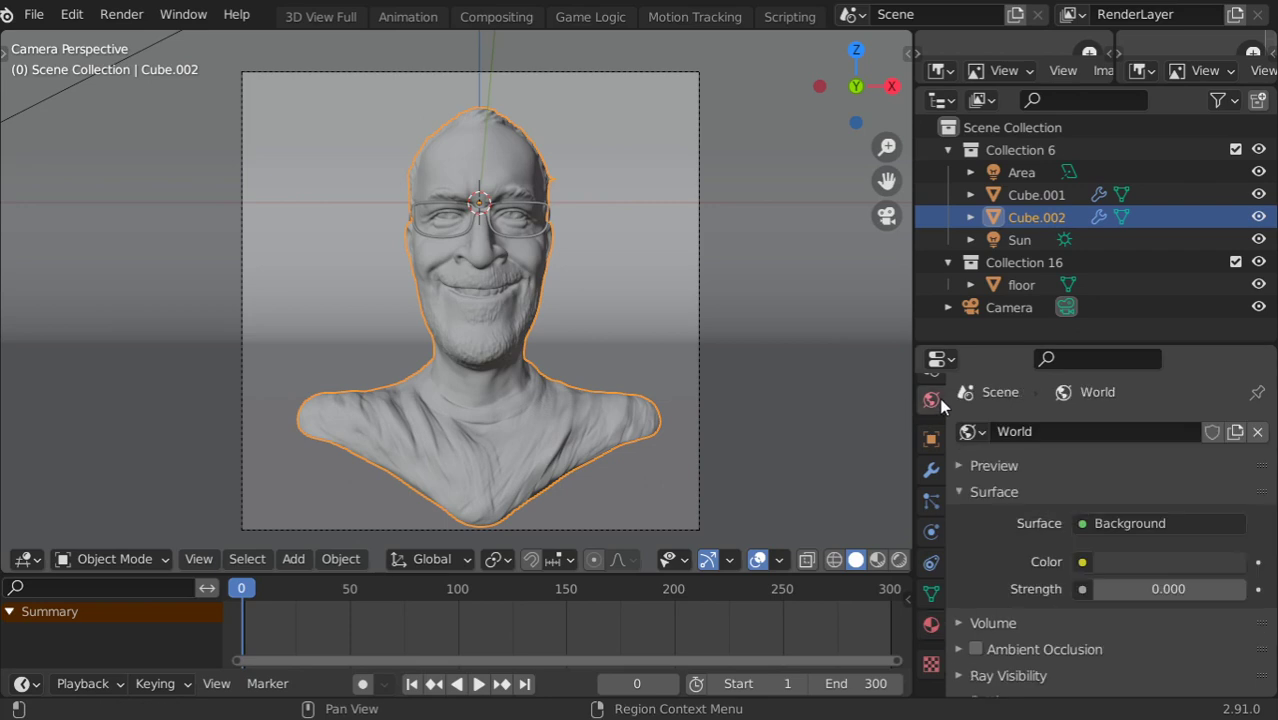
pyautogui.click(934, 437)
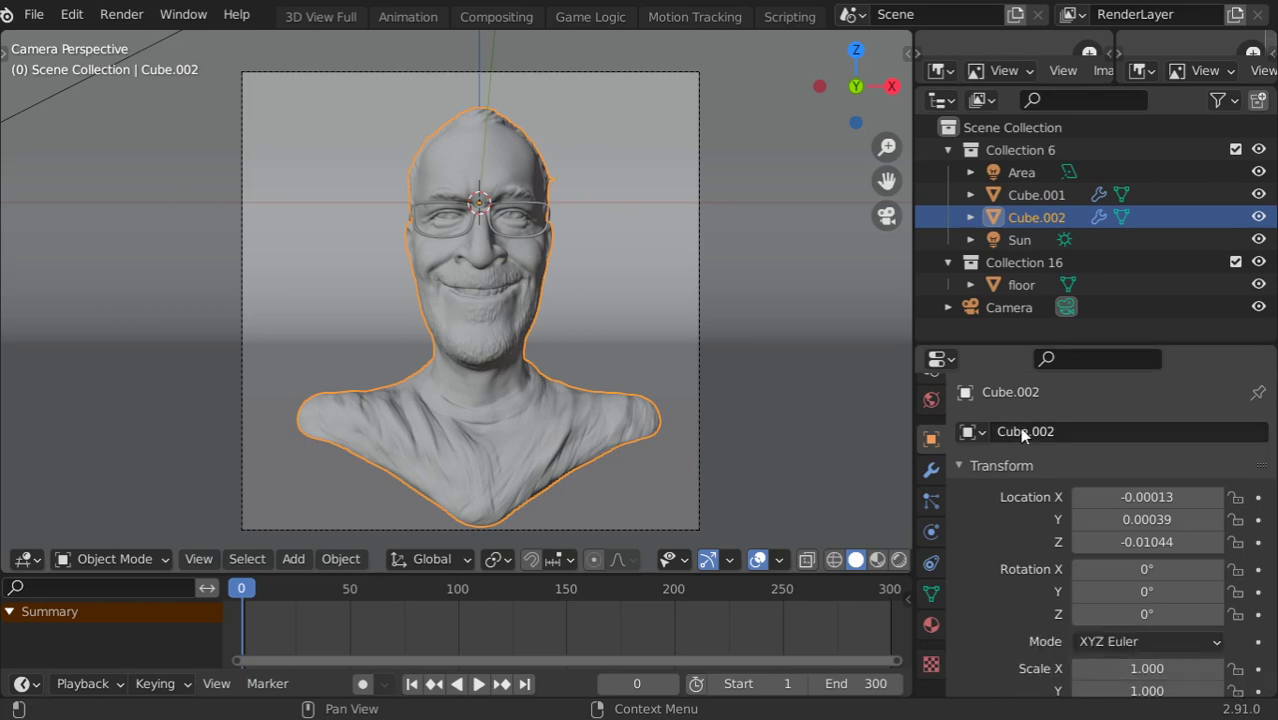
pyautogui.click(931, 400)
pyautogui.scroll(4, 934, 410)
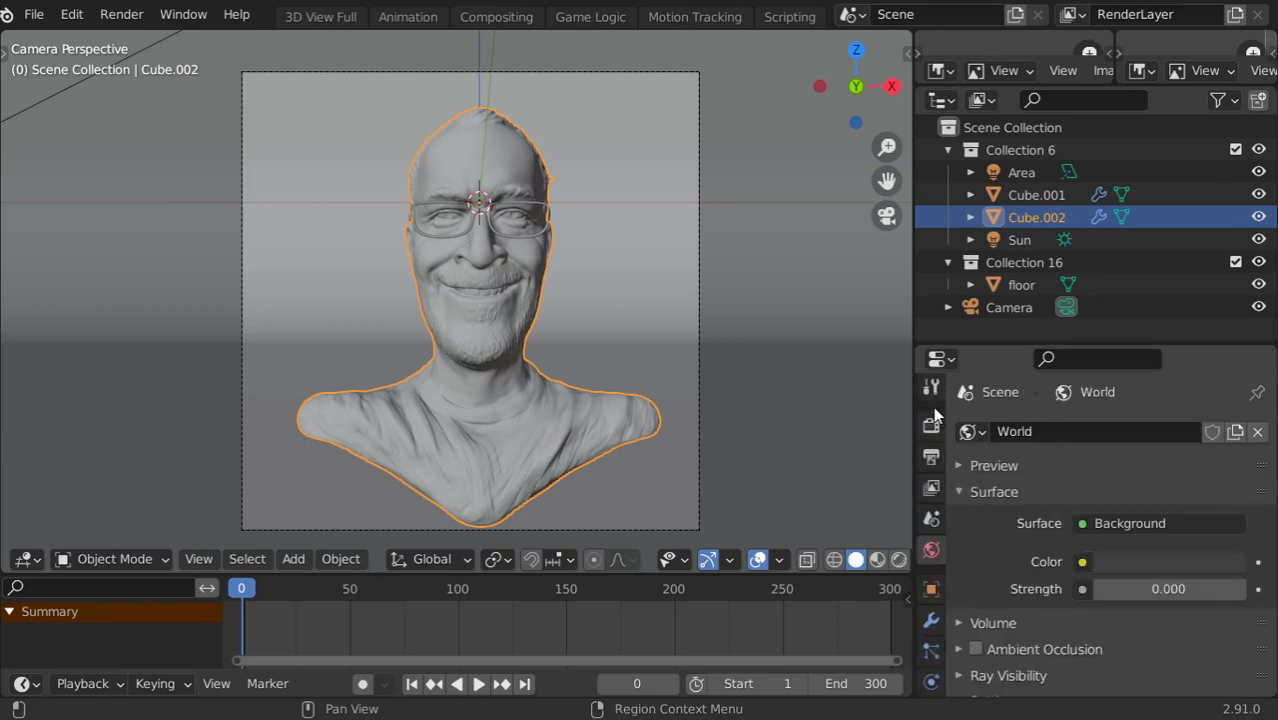
pyautogui.click(932, 401)
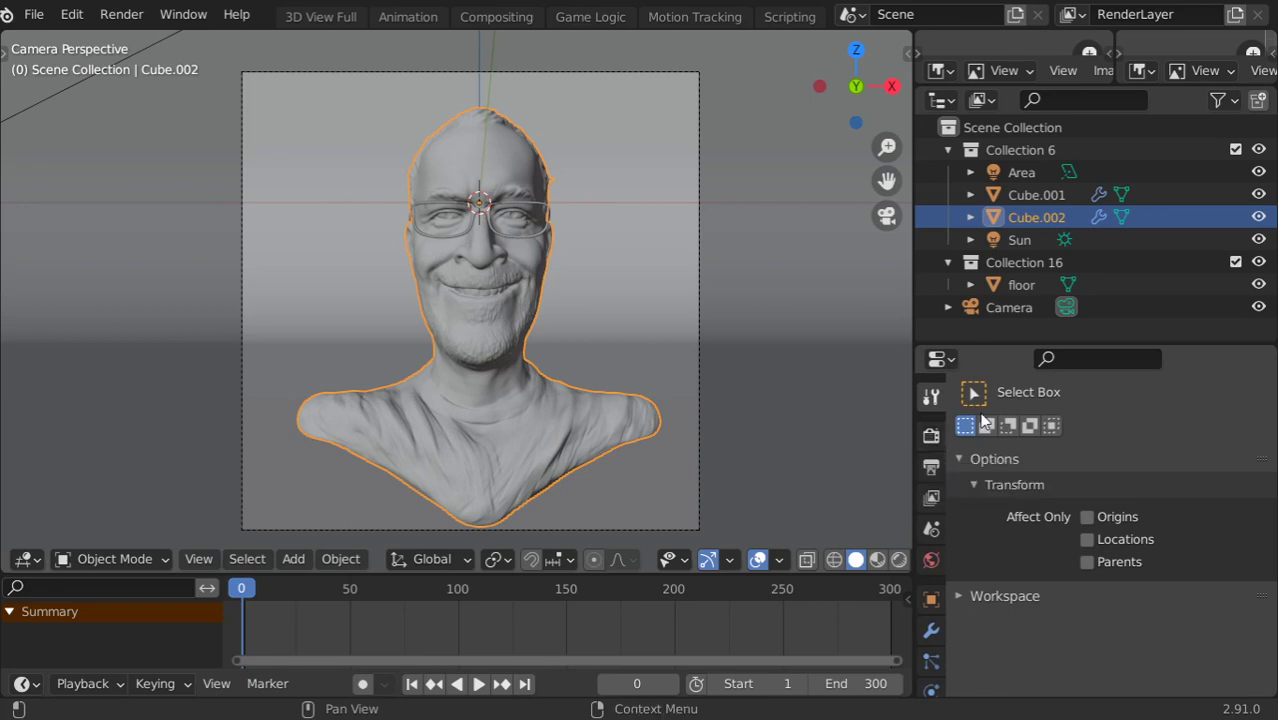
# Step: Set the render device to GPU Compute and keep Cycles as the render engine
pyautogui.click(933, 436)
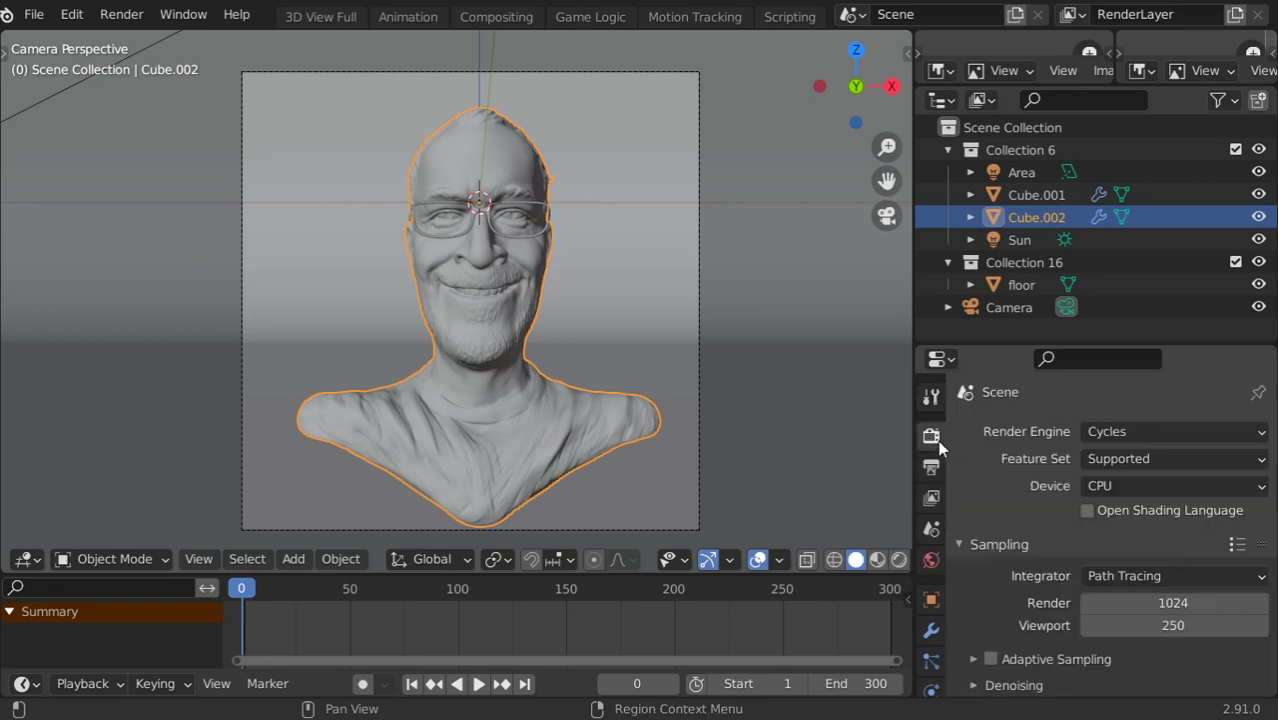
pyautogui.click(1100, 486)
pyautogui.click(1115, 530)
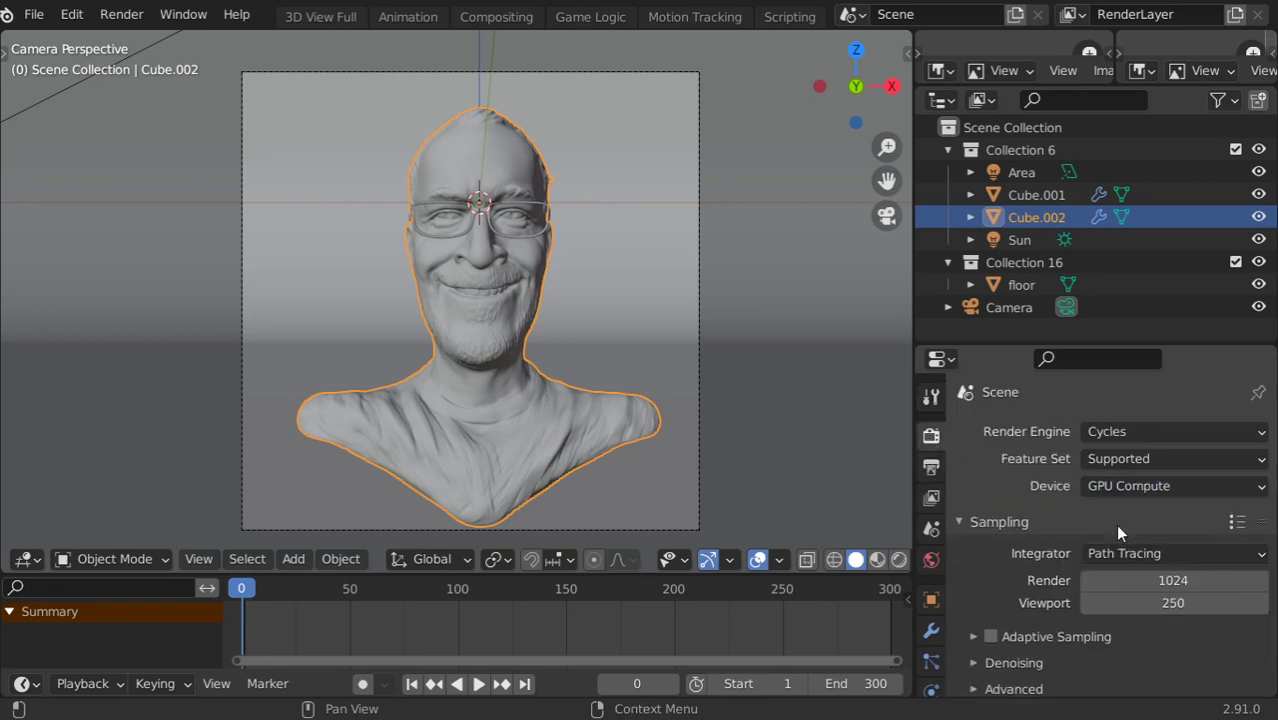
pyautogui.click(1122, 432)
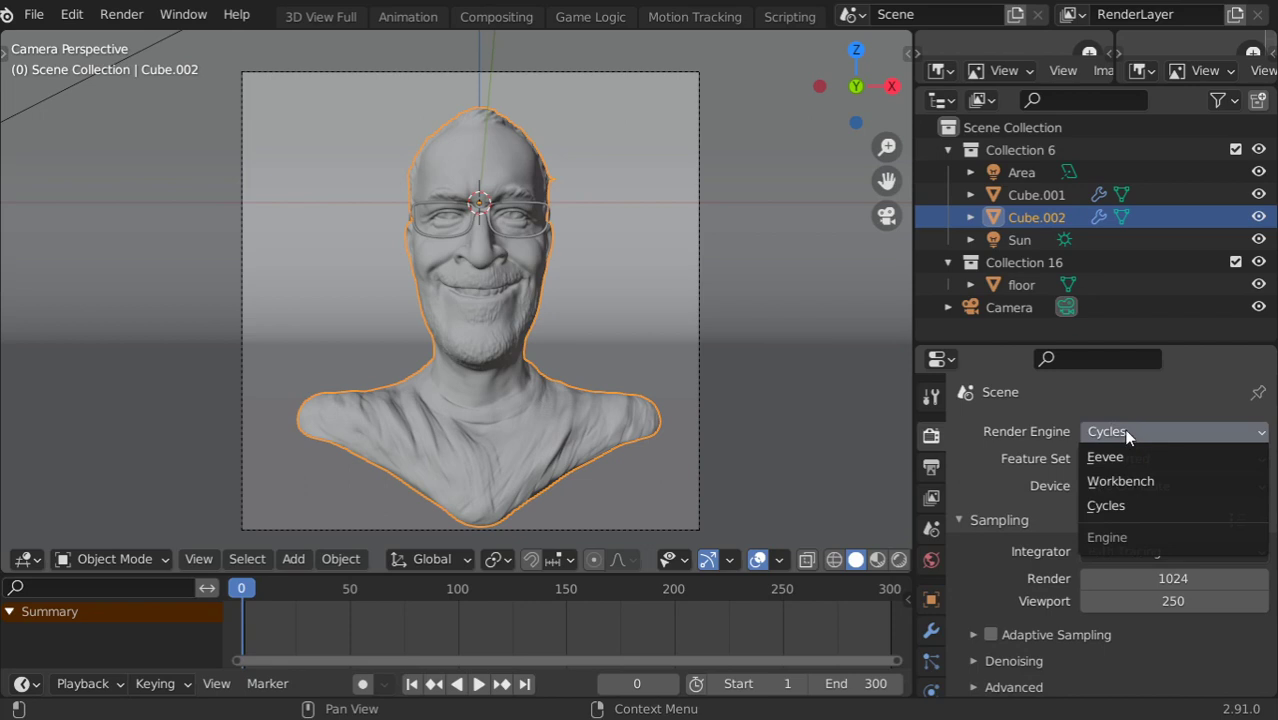
pyautogui.click(1125, 507)
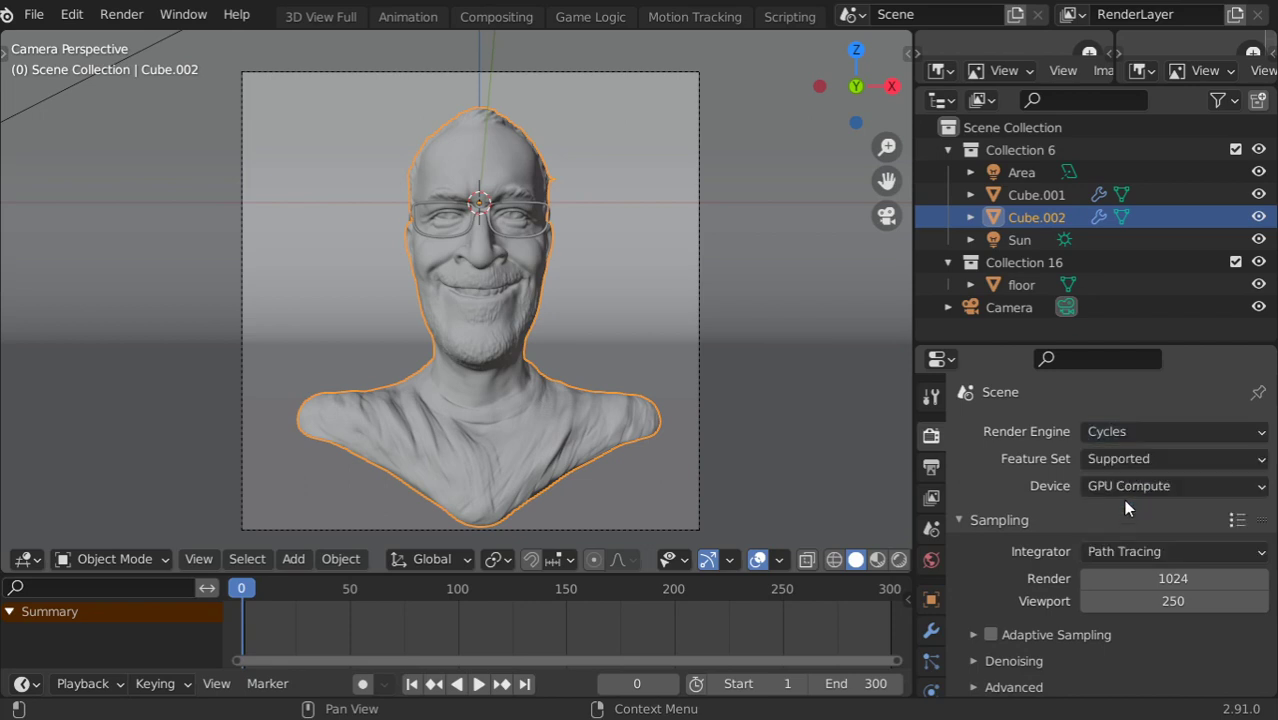
# Step: Lower the viewport samples from 250 to 100 and collapse the Sampling panel
pyautogui.click(1169, 601)
pyautogui.write('100')
pyautogui.press('Return')
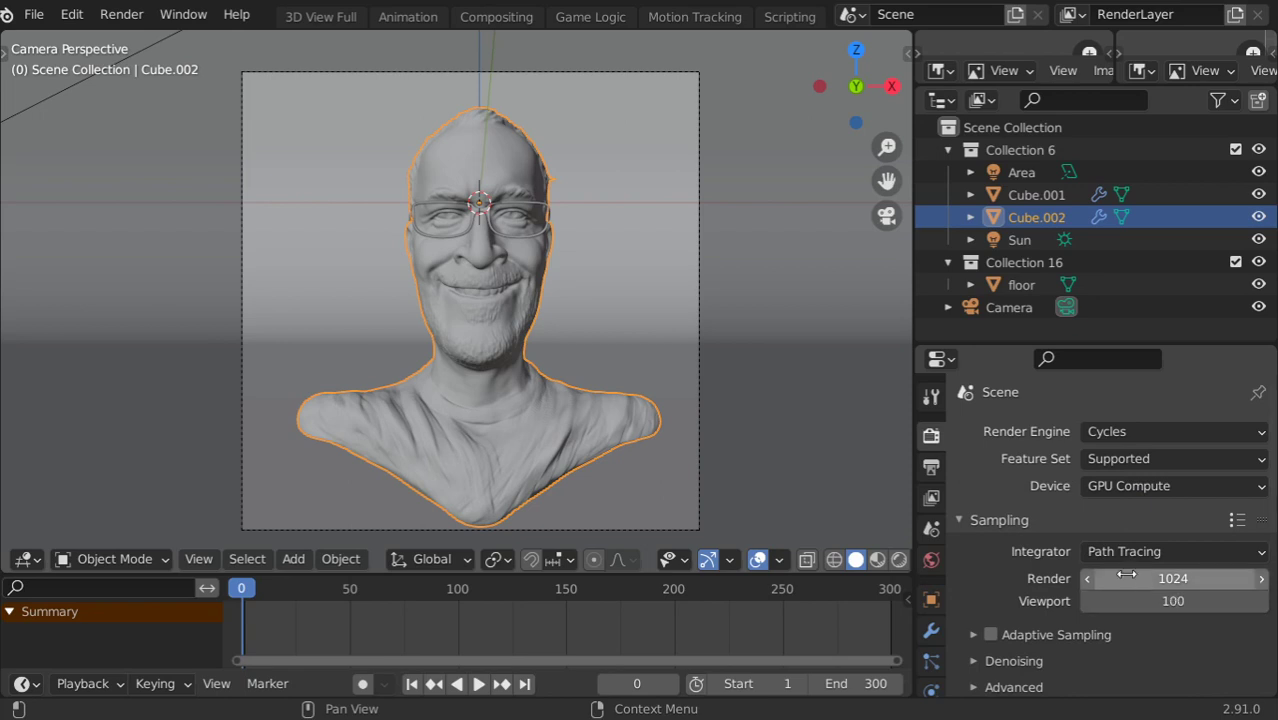
pyautogui.scroll(-4, 1118, 560)
pyautogui.scroll(-2, 1047, 425)
pyautogui.scroll(5, 1080, 600)
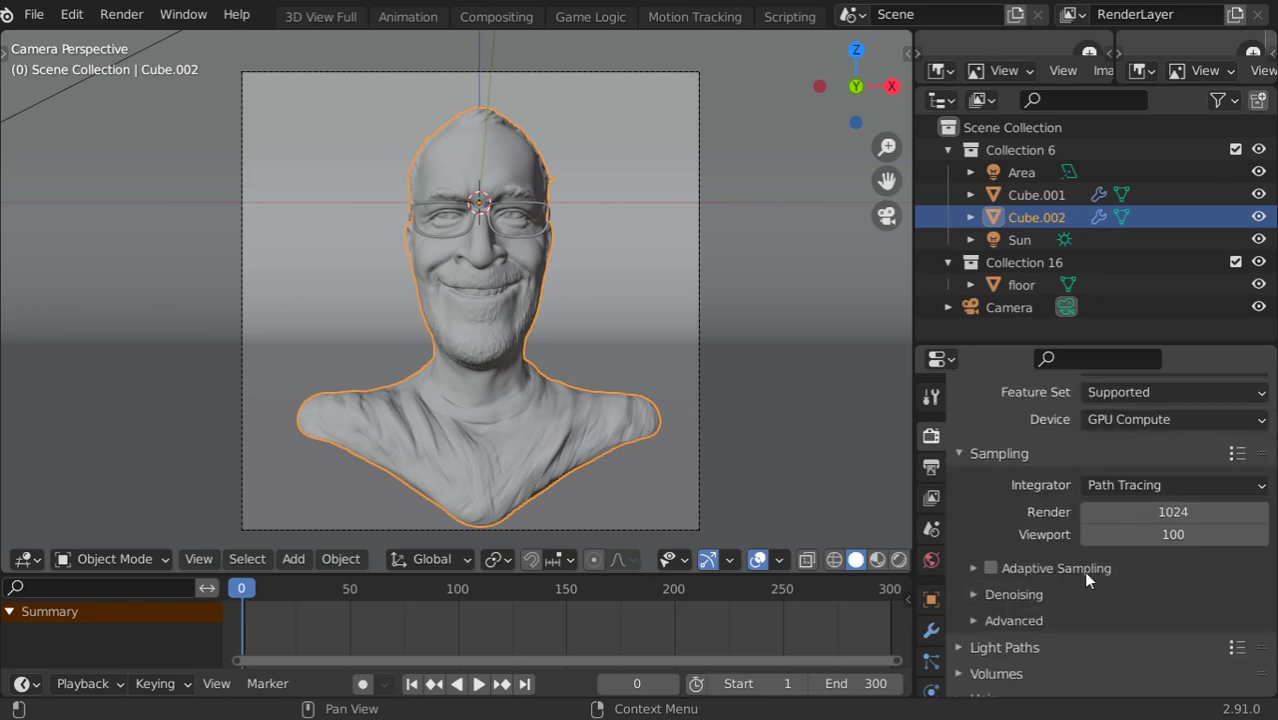
pyautogui.scroll(1, 1083, 571)
pyautogui.click(1016, 483)
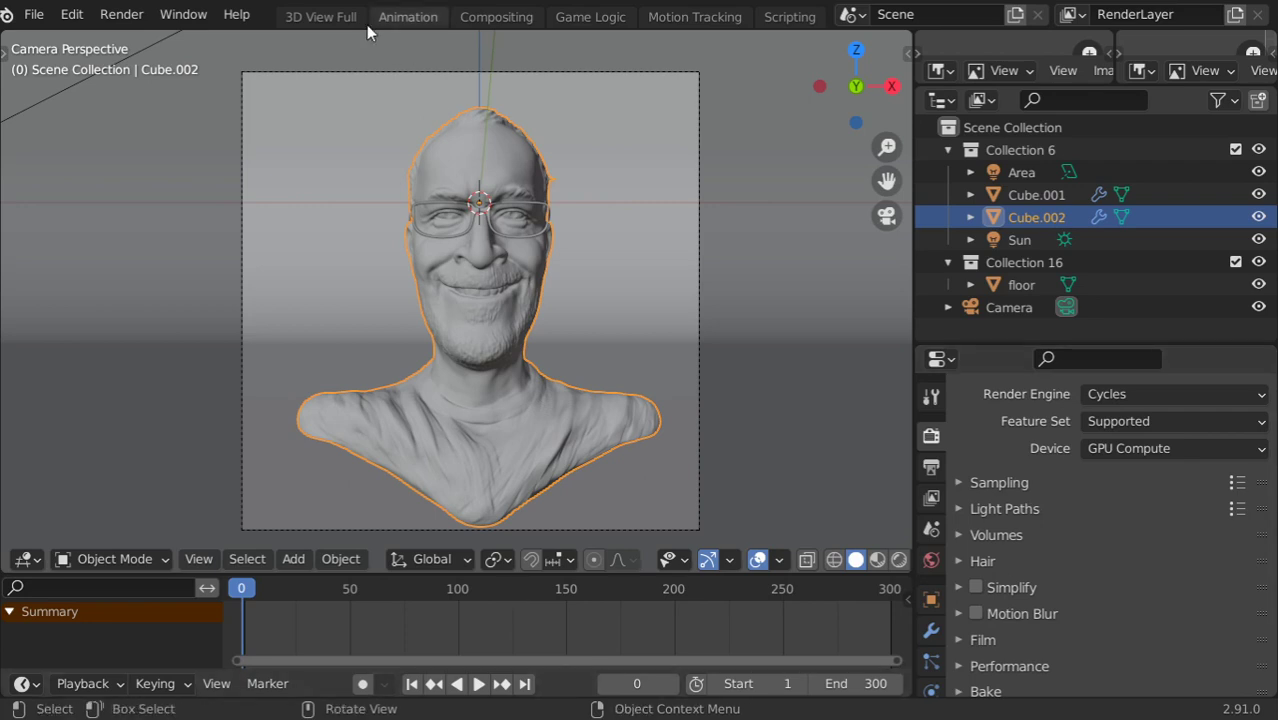
pyautogui.scroll(-5, 410, 22)
pyautogui.scroll(-2, 610, 25)
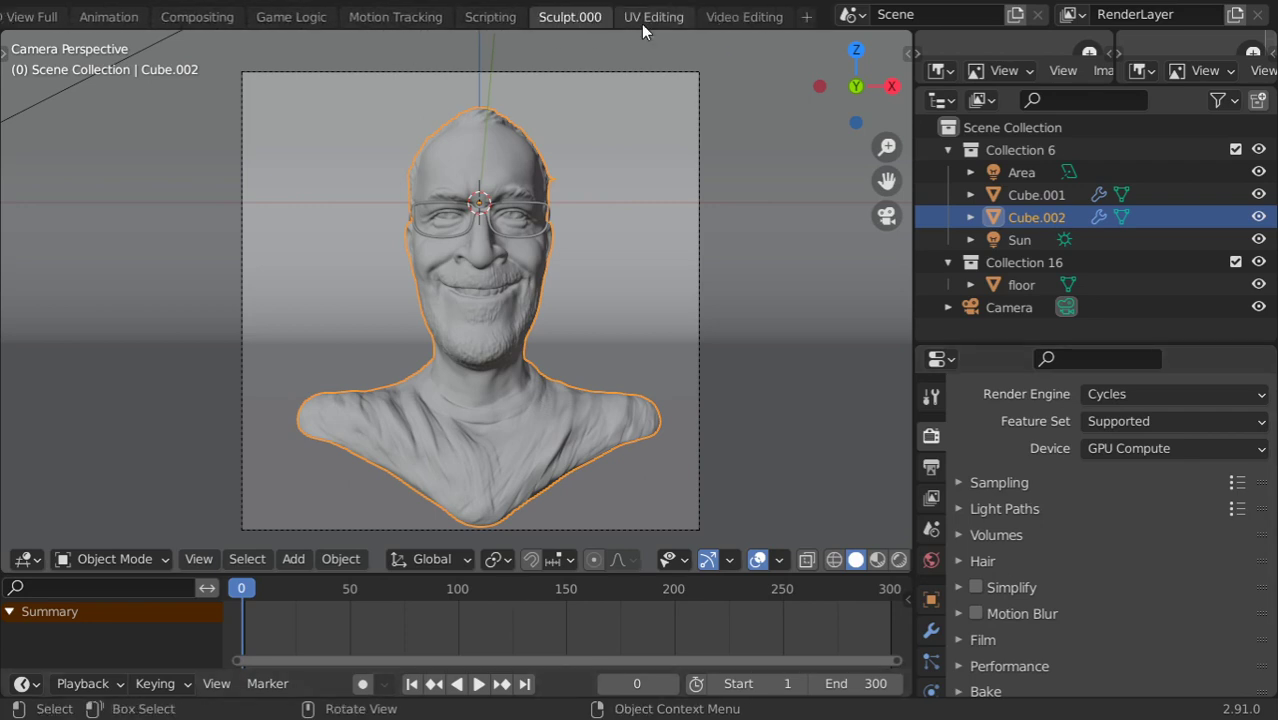
# Step: Add a General > Shading workspace and make the node editor taller
pyautogui.click(806, 17)
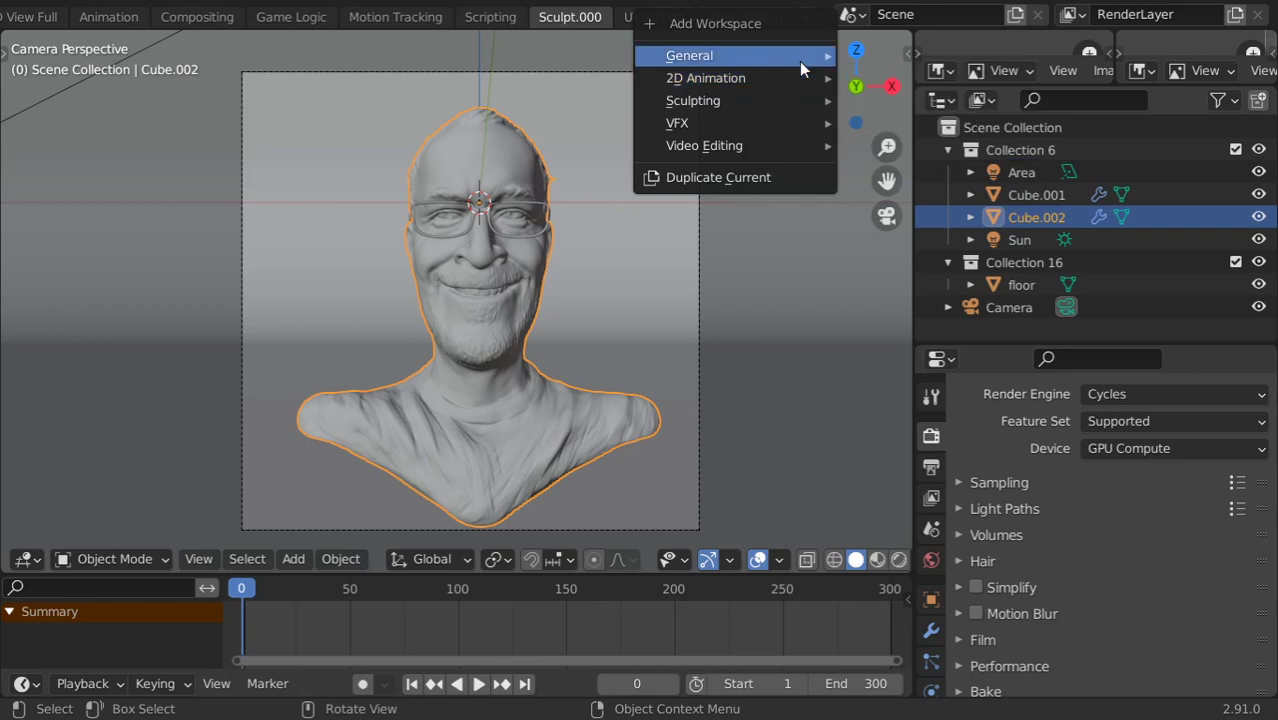
pyautogui.moveTo(700, 56)
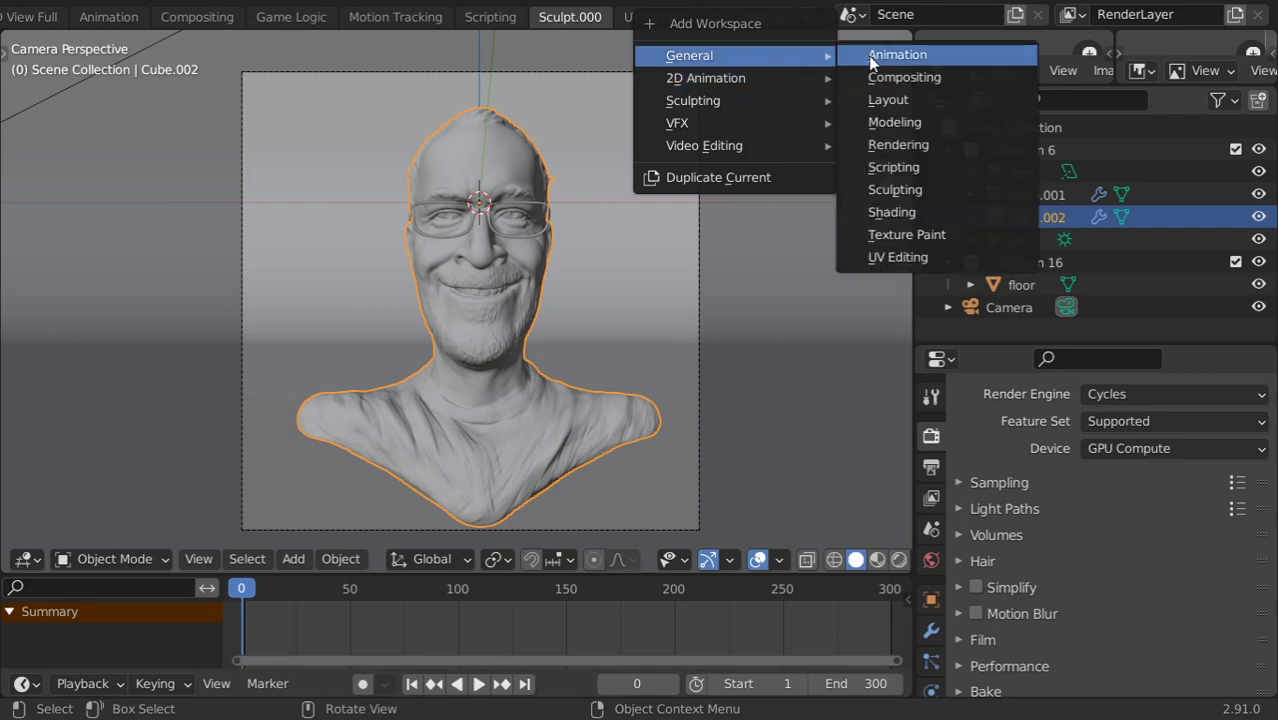
pyautogui.click(906, 212)
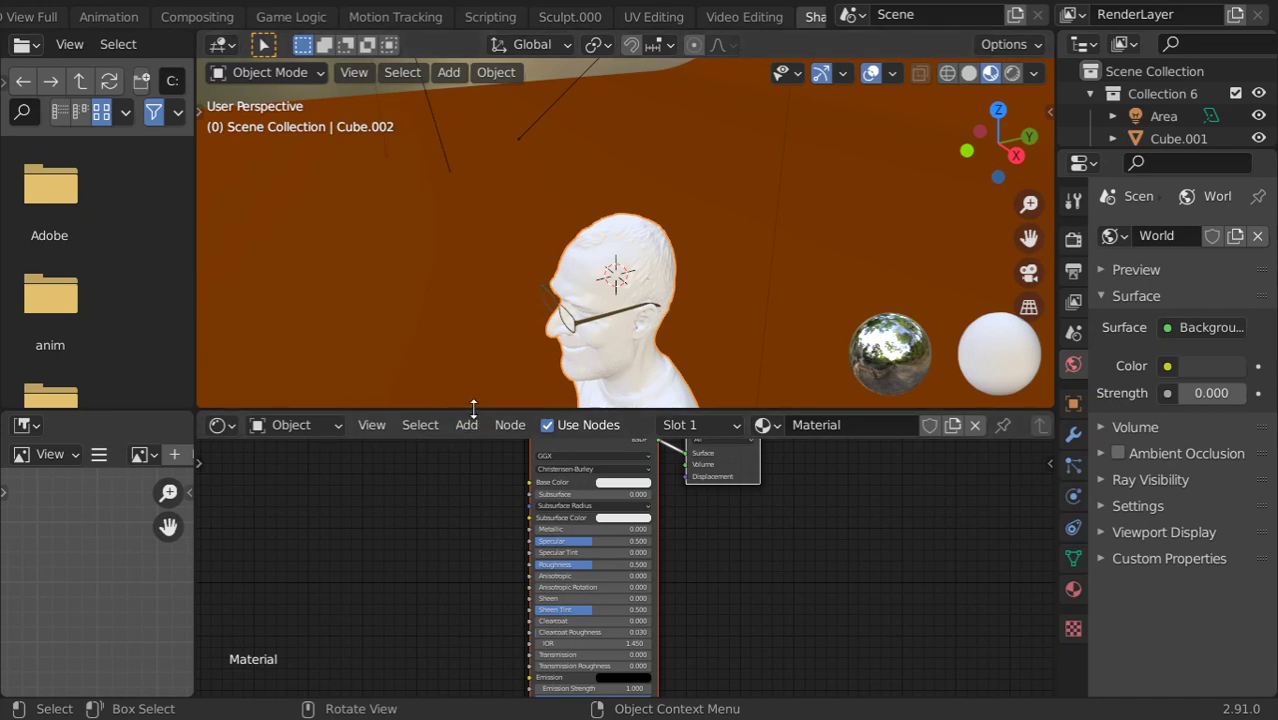
pyautogui.moveTo(467, 411); pyautogui.dragTo(474, 352)
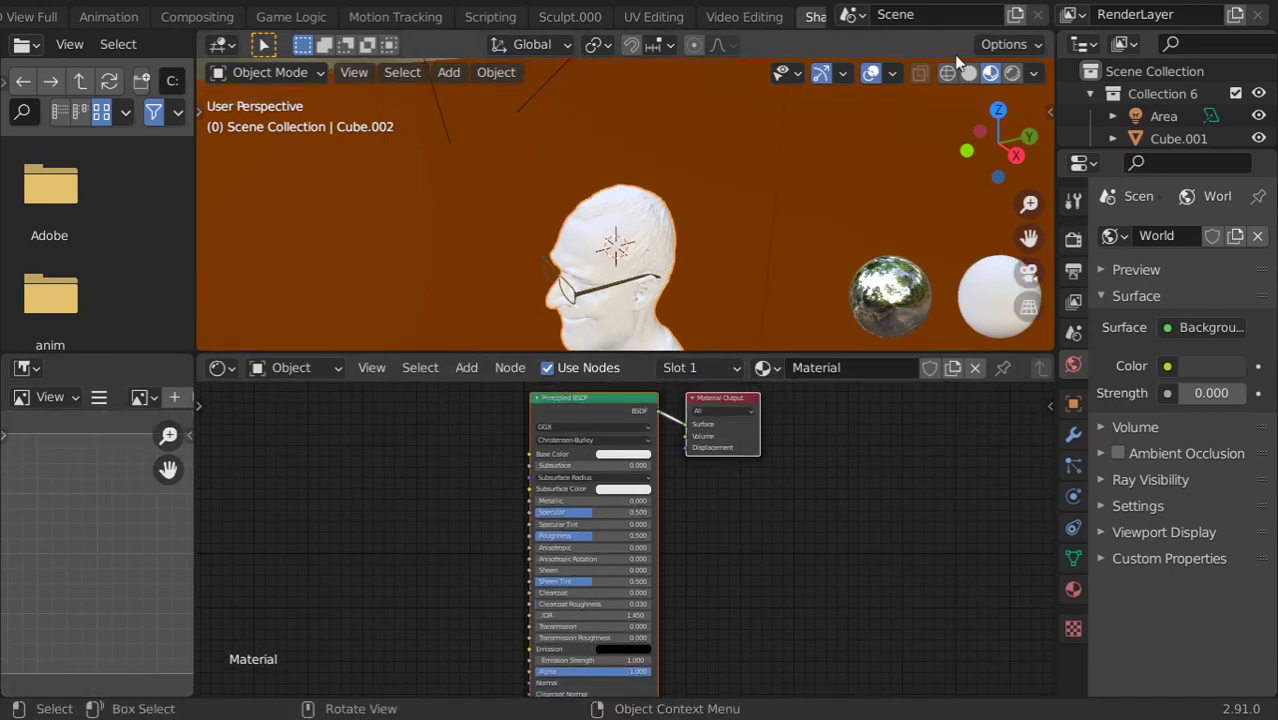
# Step: View the bust in Solid shading from the front, briefly try wireframe, and reselect the bust
pyautogui.click(968, 73)
pyautogui.moveTo(493, 259)
pyautogui.mouseDown(button='middle')
pyautogui.moveTo(612, 204)
pyautogui.moveTo(624, 157)
pyautogui.mouseUp(button='middle')
pyautogui.click(948, 76)
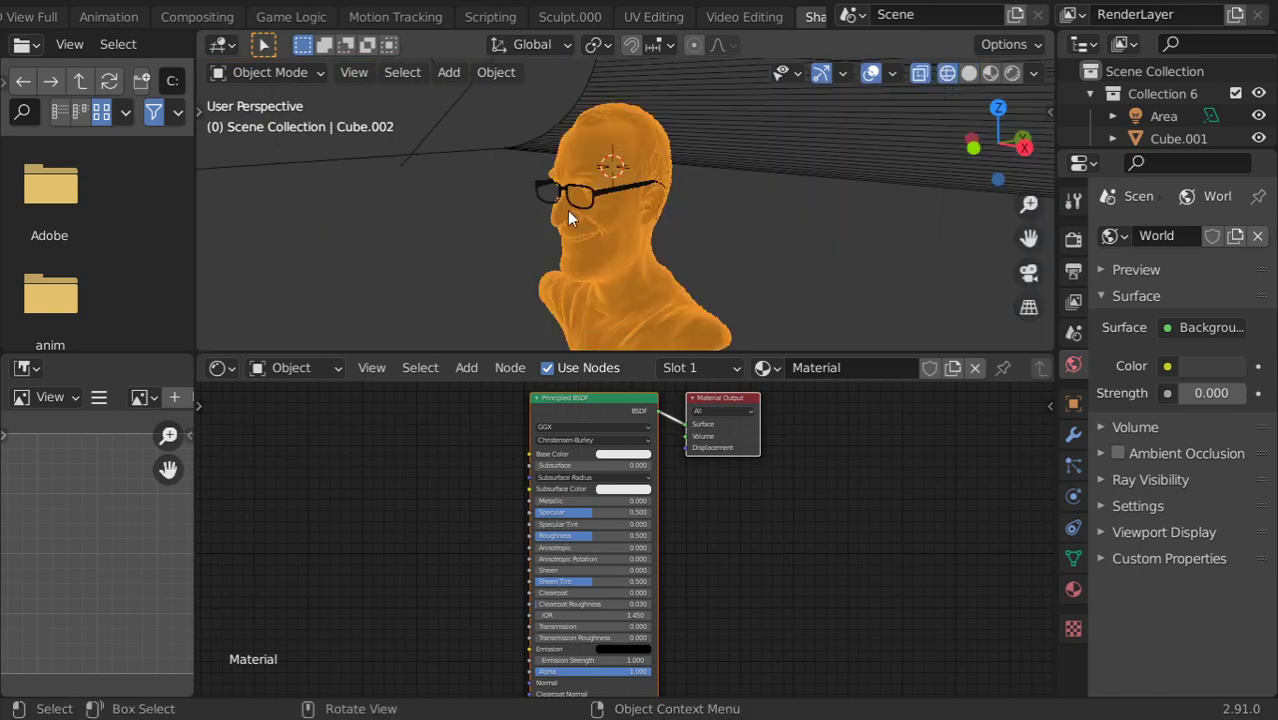
pyautogui.hotkey('alt', 'a')
pyautogui.press('z')
pyautogui.click(897, 190)
pyautogui.click(628, 228)
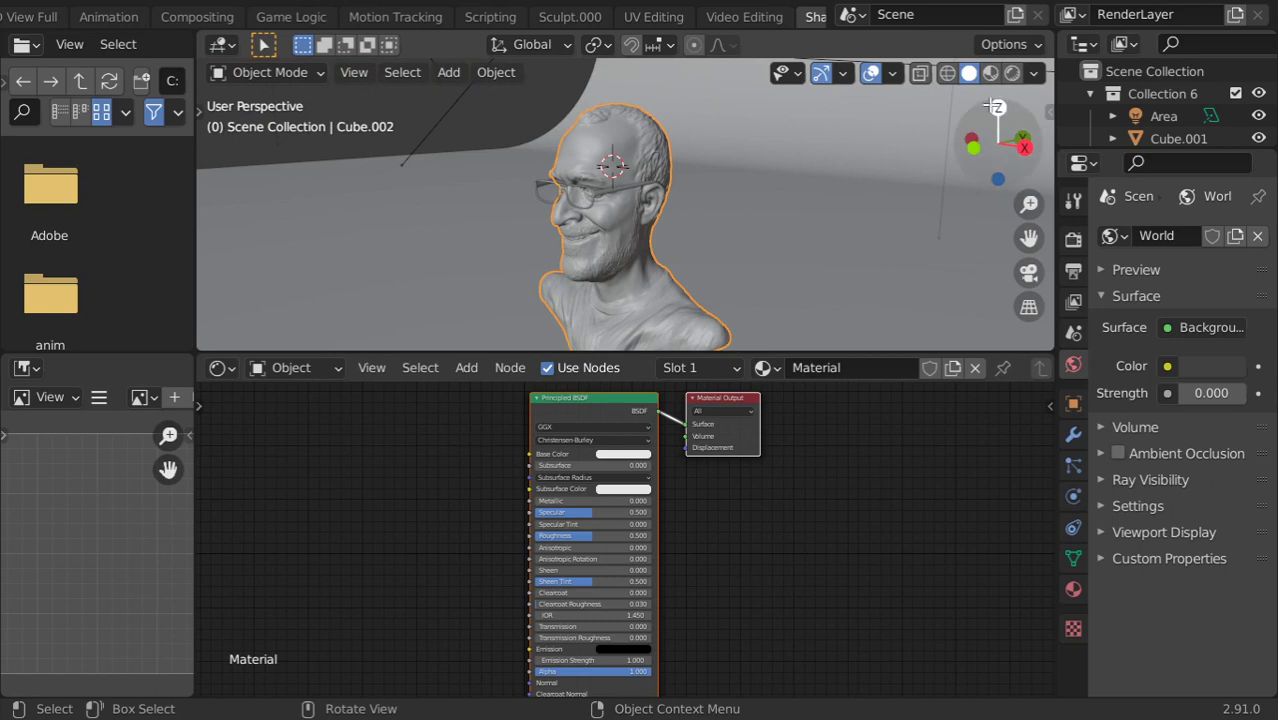
# Step: Show the bust in Material Preview from the front, zoomed in, and select the Principled BSDF node
pyautogui.click(990, 73)
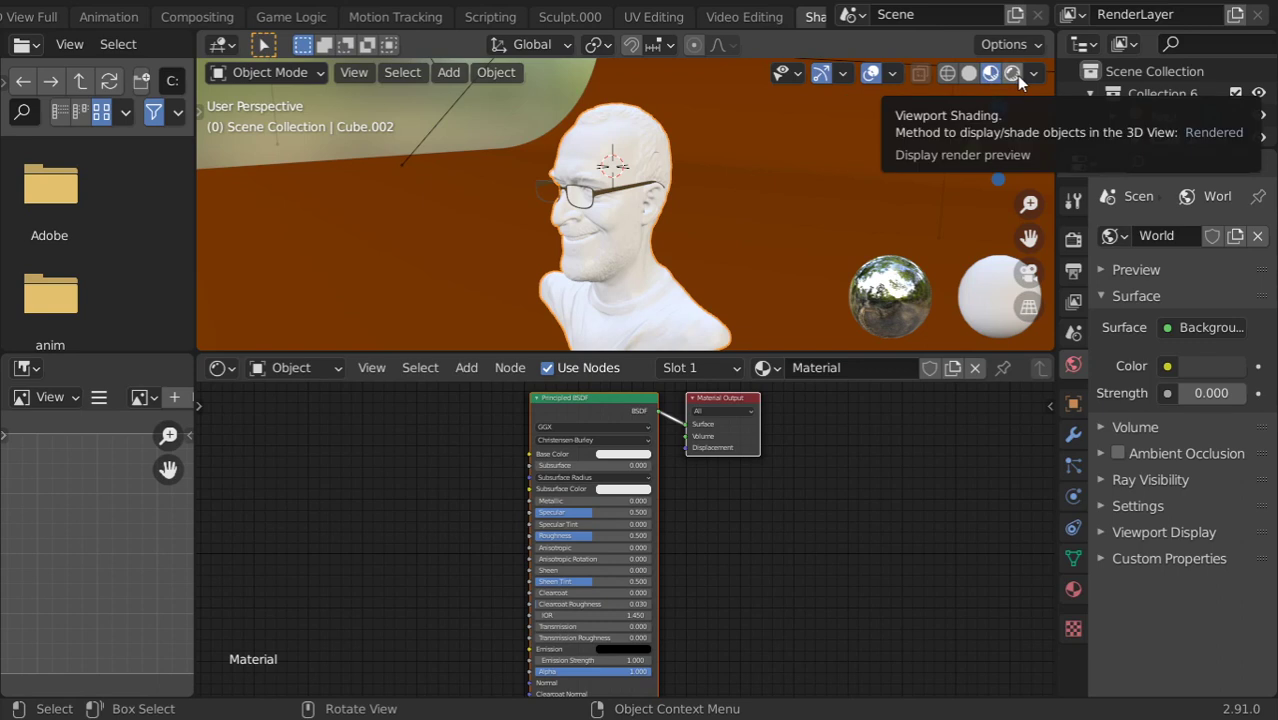
pyautogui.moveTo(640, 185)
pyautogui.mouseDown(button='middle')
pyautogui.moveTo(760, 187)
pyautogui.moveTo(767, 174)
pyautogui.mouseUp(button='middle')
pyautogui.scroll(2, 647, 203)
pyautogui.scroll(2, 660, 212)
pyautogui.scroll(2, 645, 185)
pyautogui.scroll(1, 639, 168)
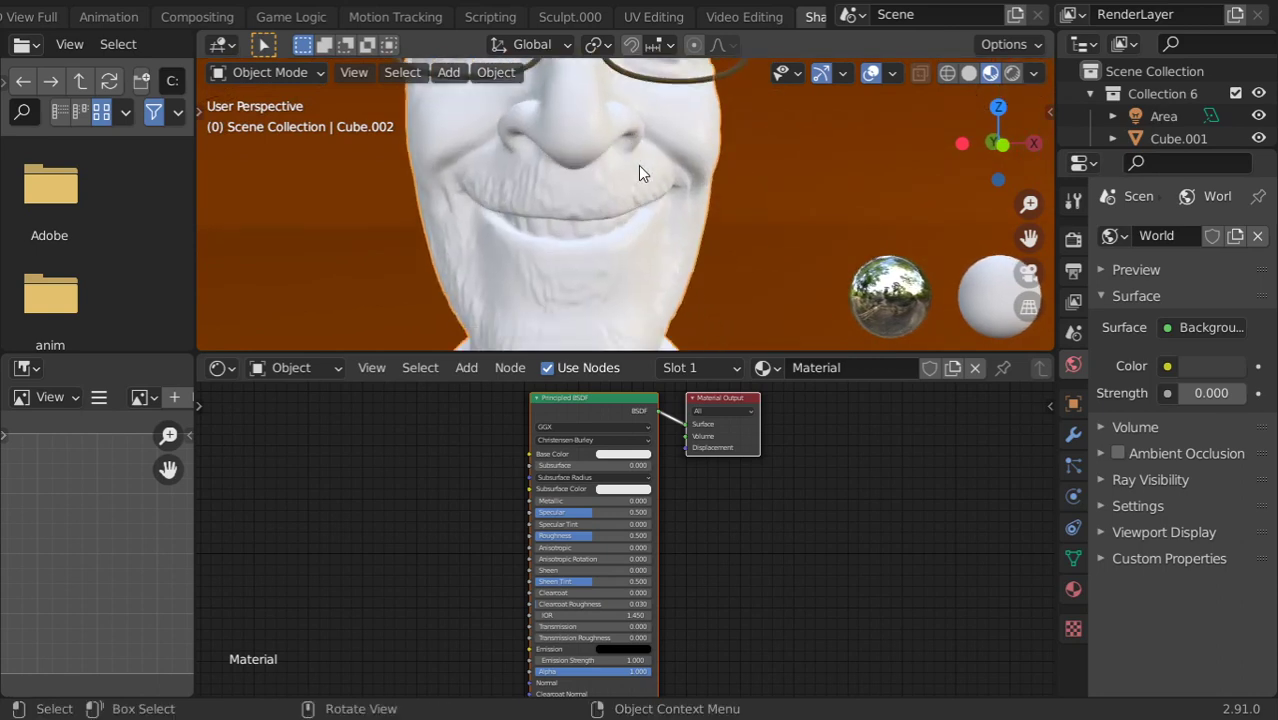
pyautogui.click(567, 404)
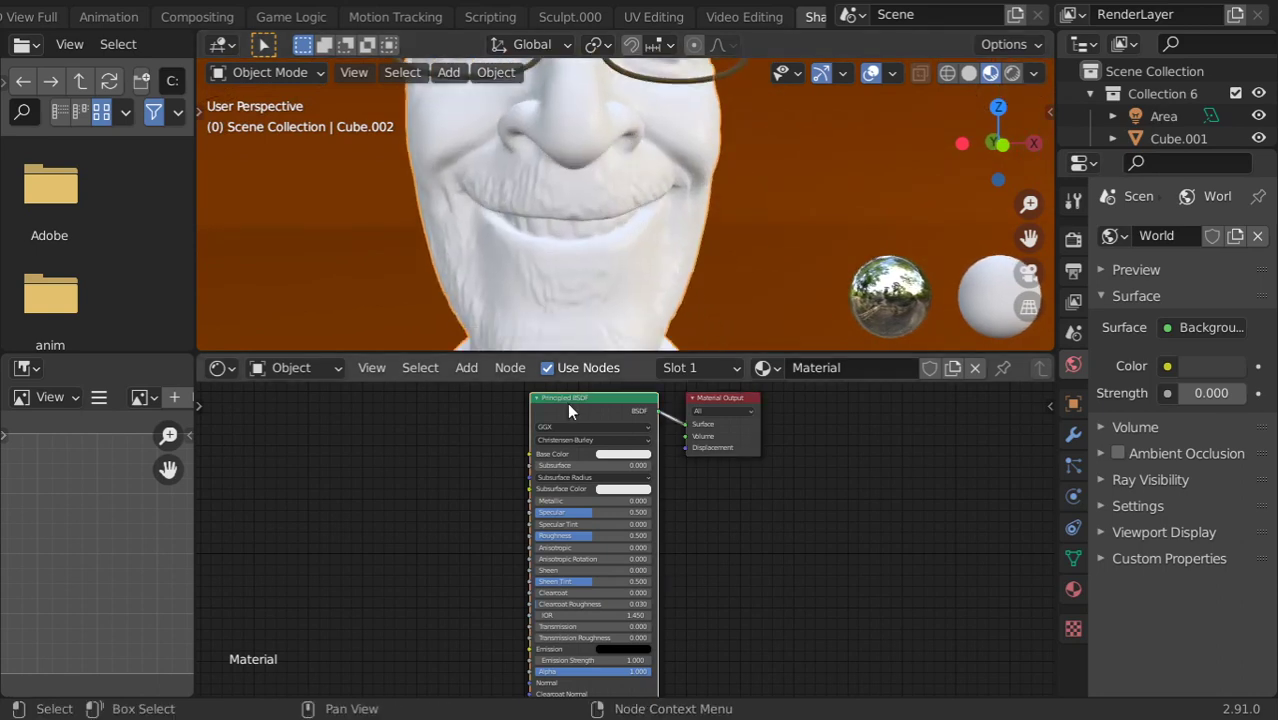
# Step: Delete the Principled BSDF and place a Mix Shader left of Material Output
pyautogui.press('x')
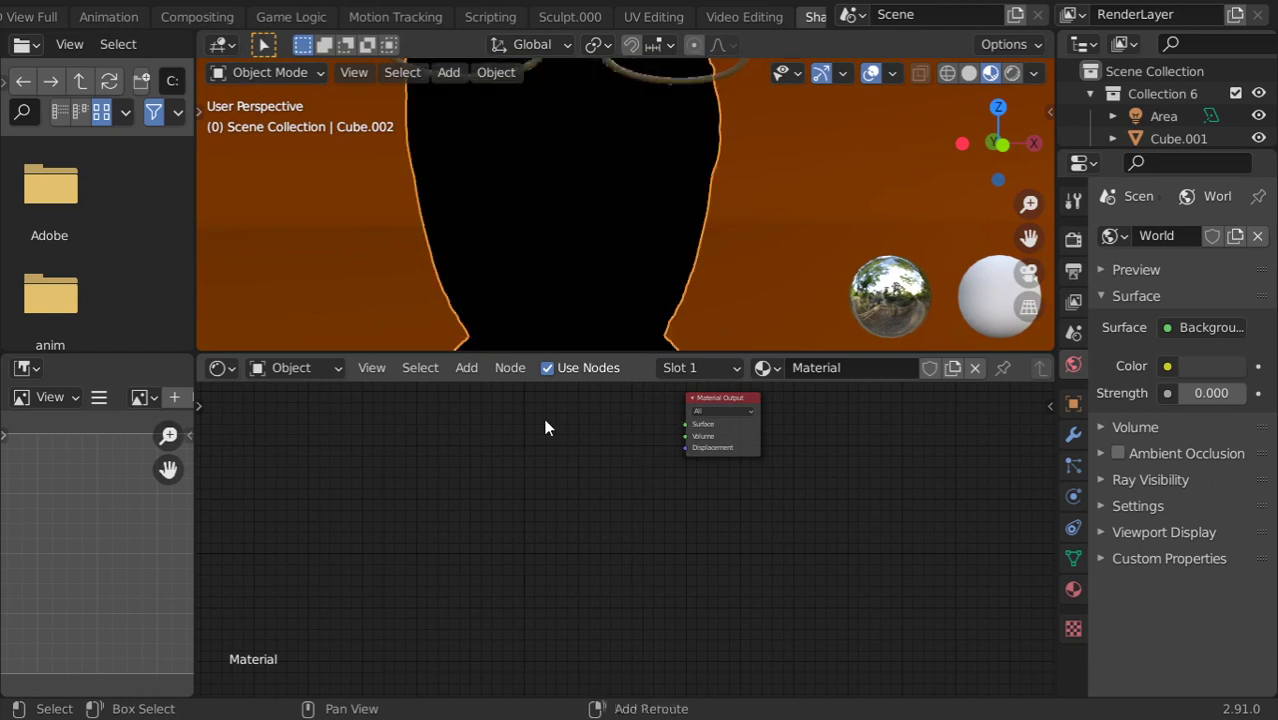
pyautogui.hotkey('shift', 'a')
pyautogui.moveTo(435, 496)
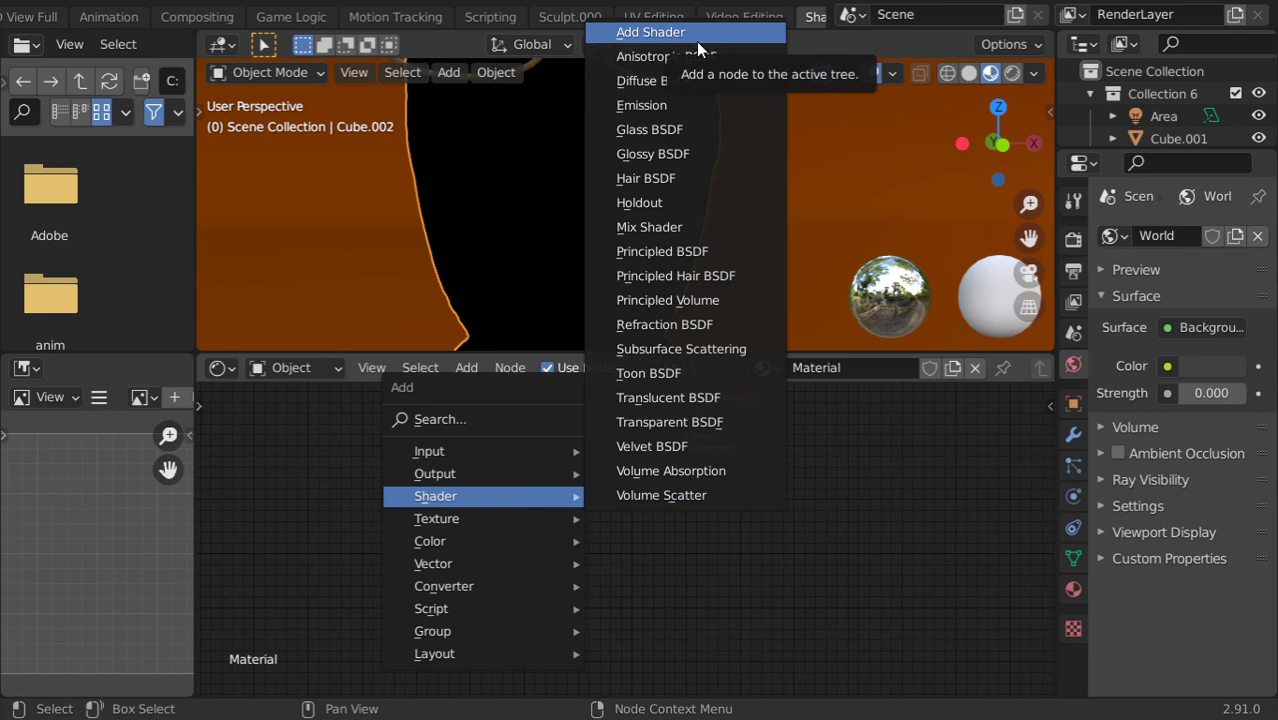
pyautogui.click(665, 230)
pyautogui.click(595, 437)
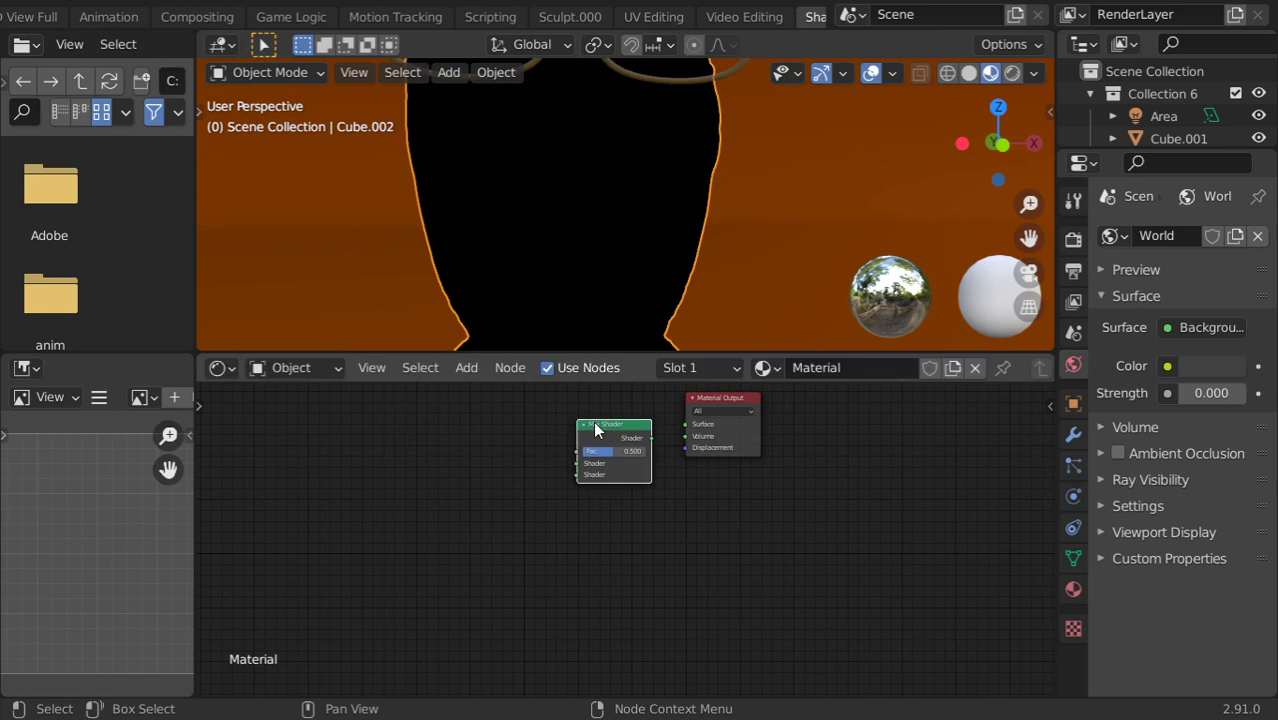
# Step: Add a Diffuse BSDF and link its output to the Material Output Surface
pyautogui.hotkey('shift', 'a')
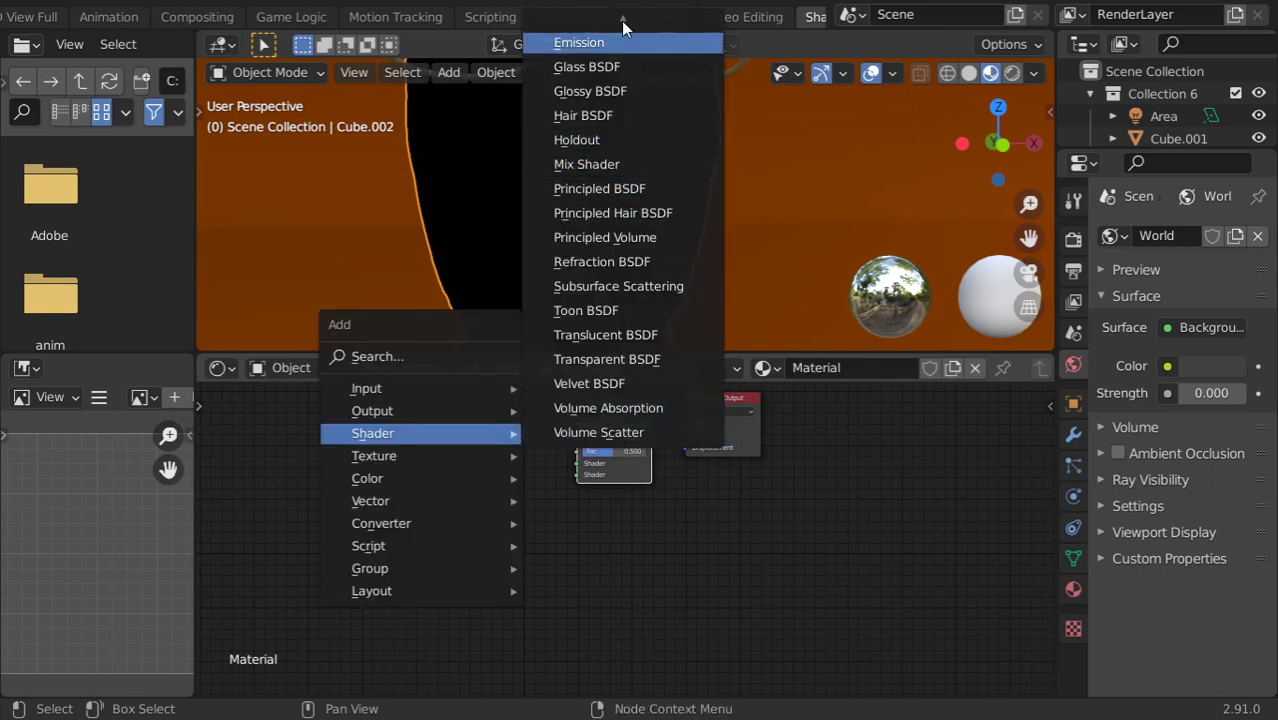
pyautogui.click(630, 77)
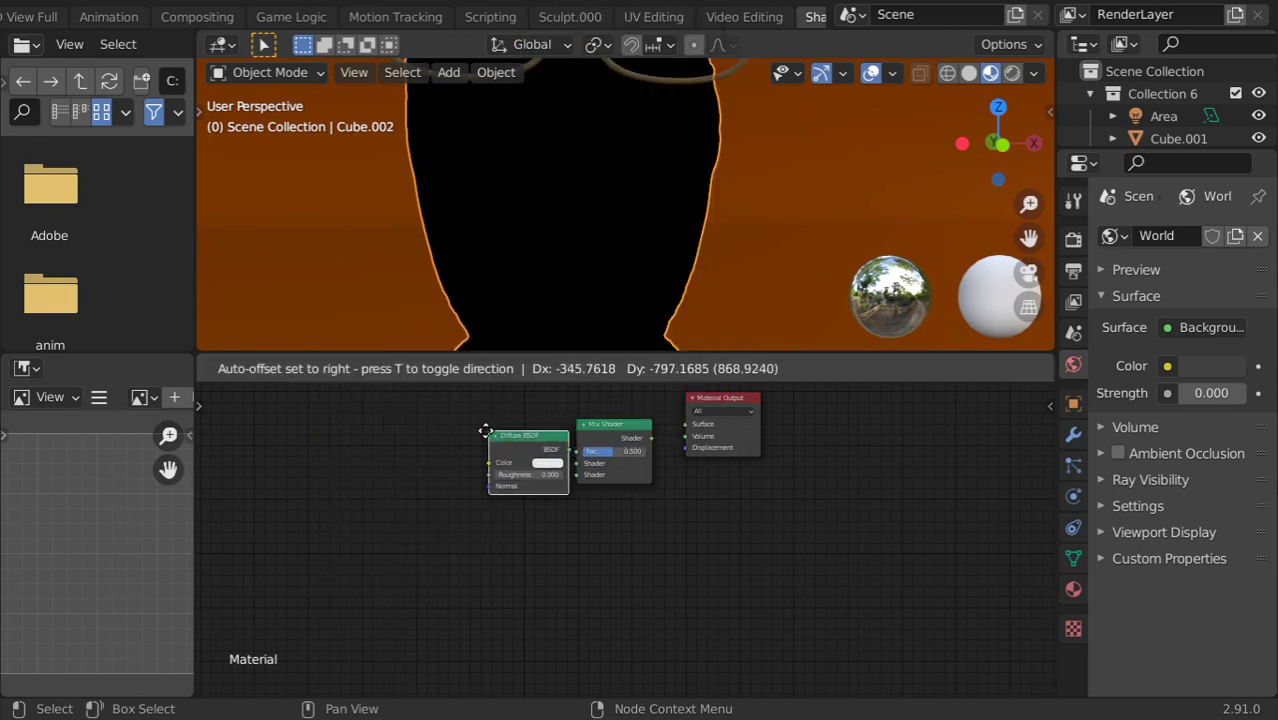
pyautogui.click(505, 450)
pyautogui.moveTo(549, 441); pyautogui.dragTo(695, 425)
pyautogui.scroll(1, 526, 465)
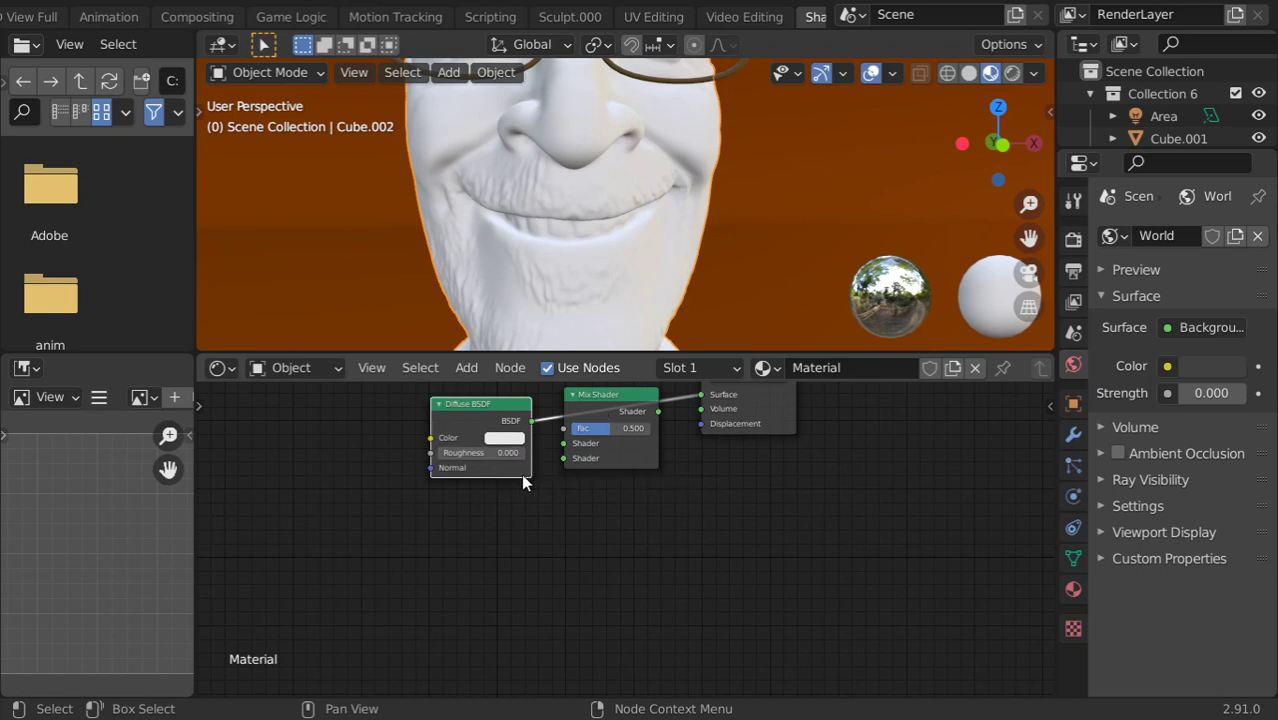
# Step: Render only a region around the mouth in Rendered shading at 200 viewport samples
pyautogui.click(1014, 73)
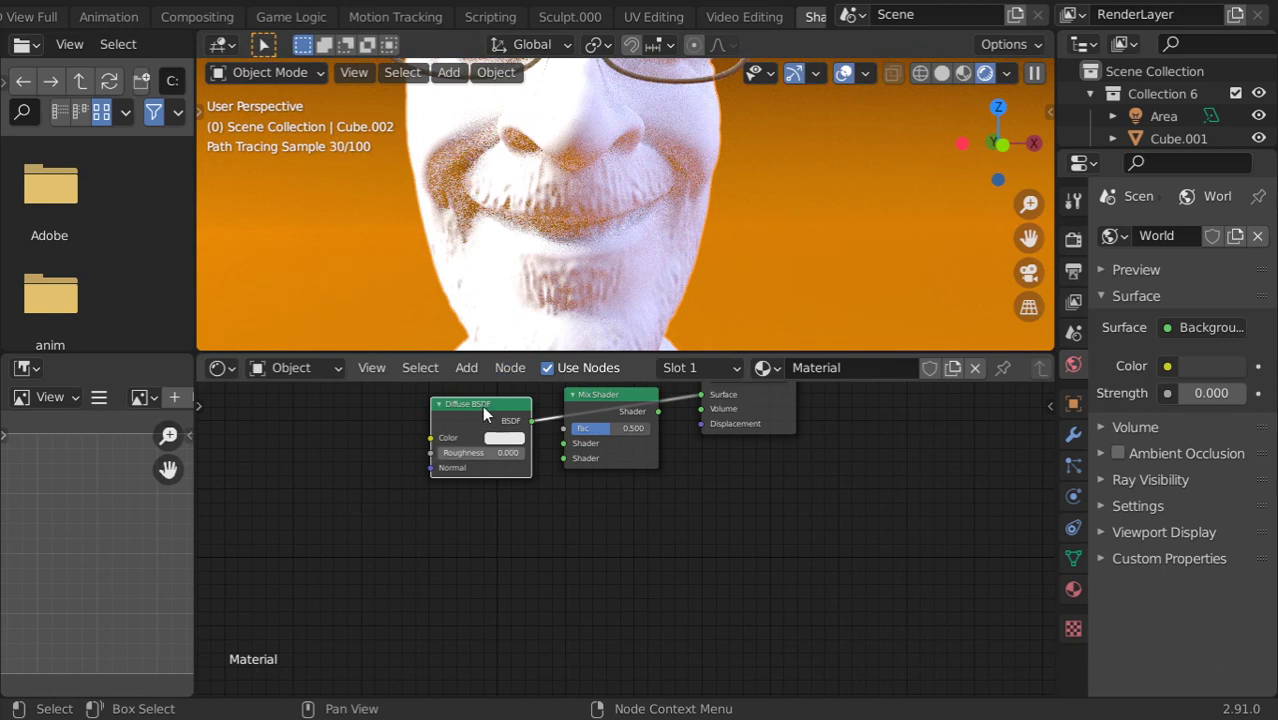
pyautogui.hotkey('ctrl', 'b')
pyautogui.moveTo(763, 112); pyautogui.dragTo(568, 306)
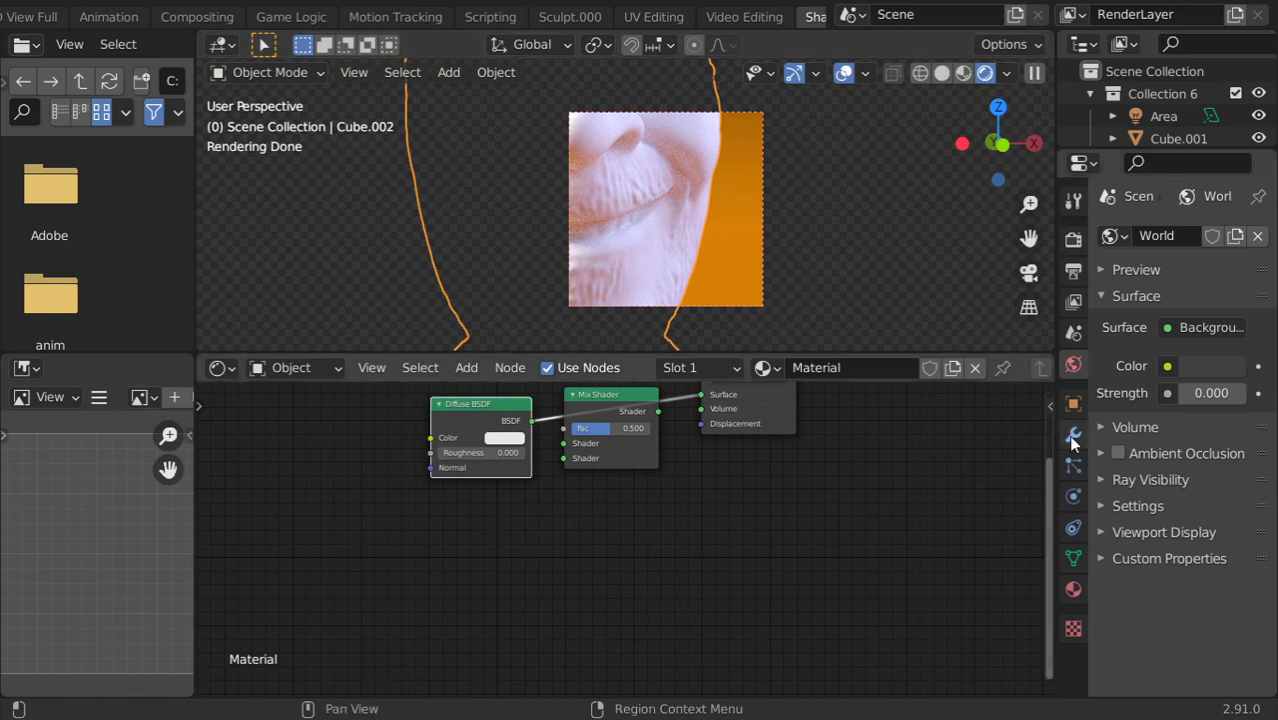
pyautogui.click(1073, 241)
pyautogui.click(1215, 405)
pyautogui.press('BackSpace')
pyautogui.press('BackSpace')
pyautogui.press('BackSpace')
pyautogui.write('200')
pyautogui.press('Return')
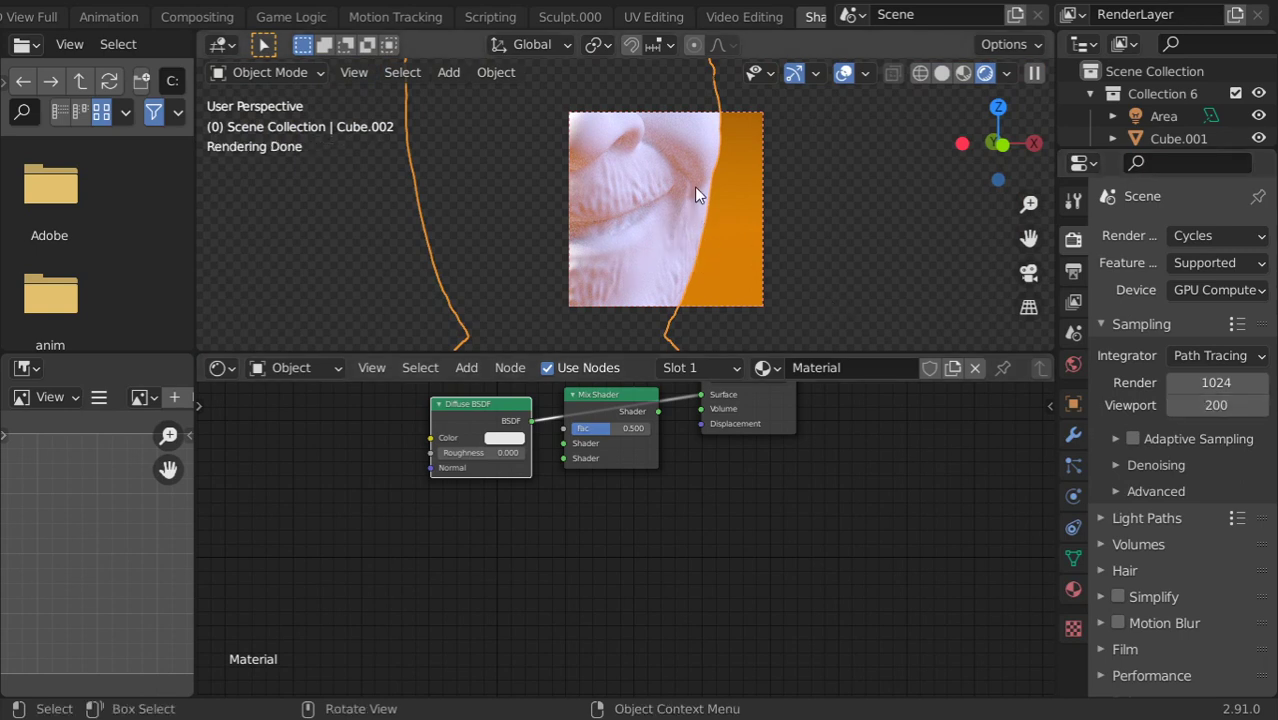
# Step: Try Diffuse roughness 1, then 0, settle back on 1, and move the Mix Shader aside
pyautogui.doubleClick(498, 453)
pyautogui.write('1')
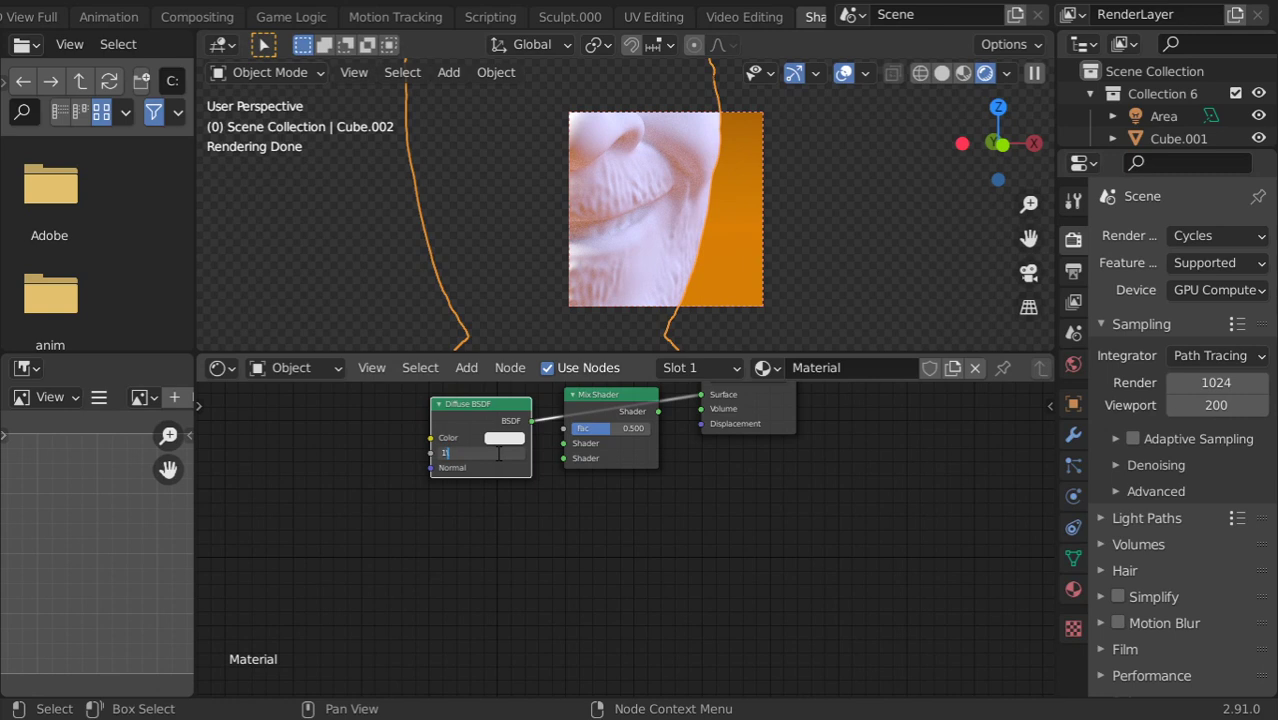
pyautogui.press('Return')
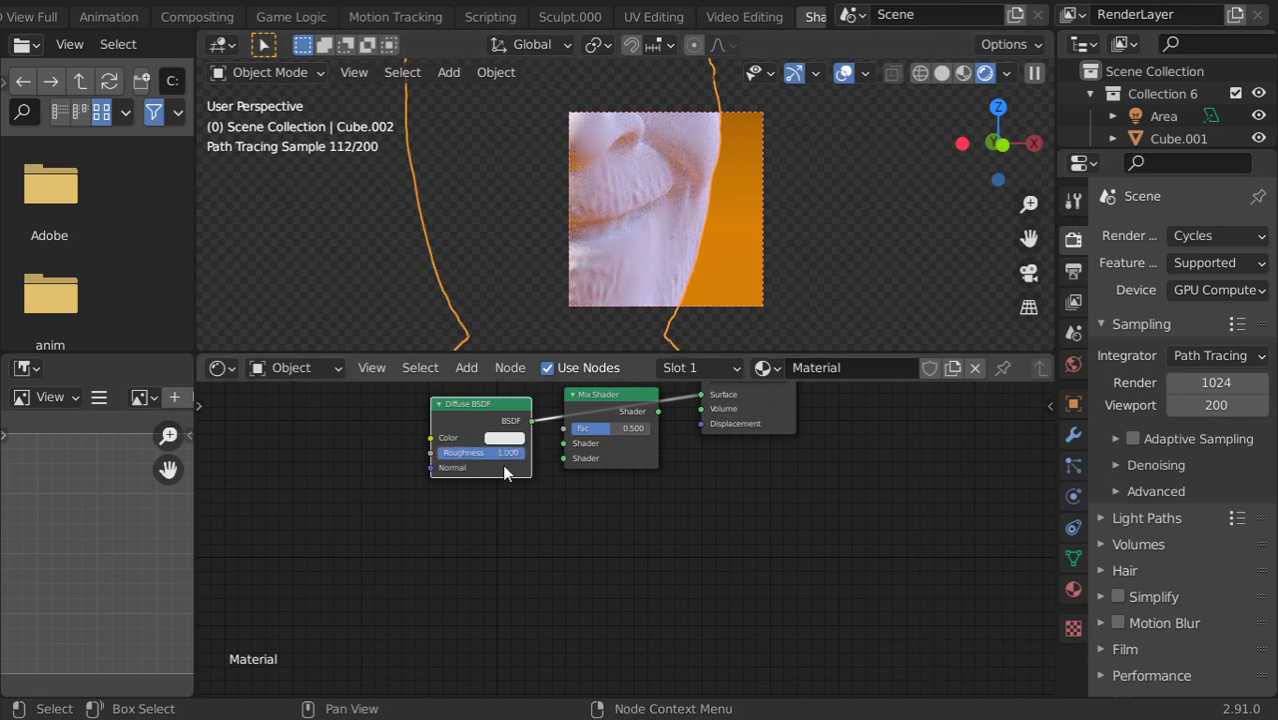
pyautogui.doubleClick(503, 455)
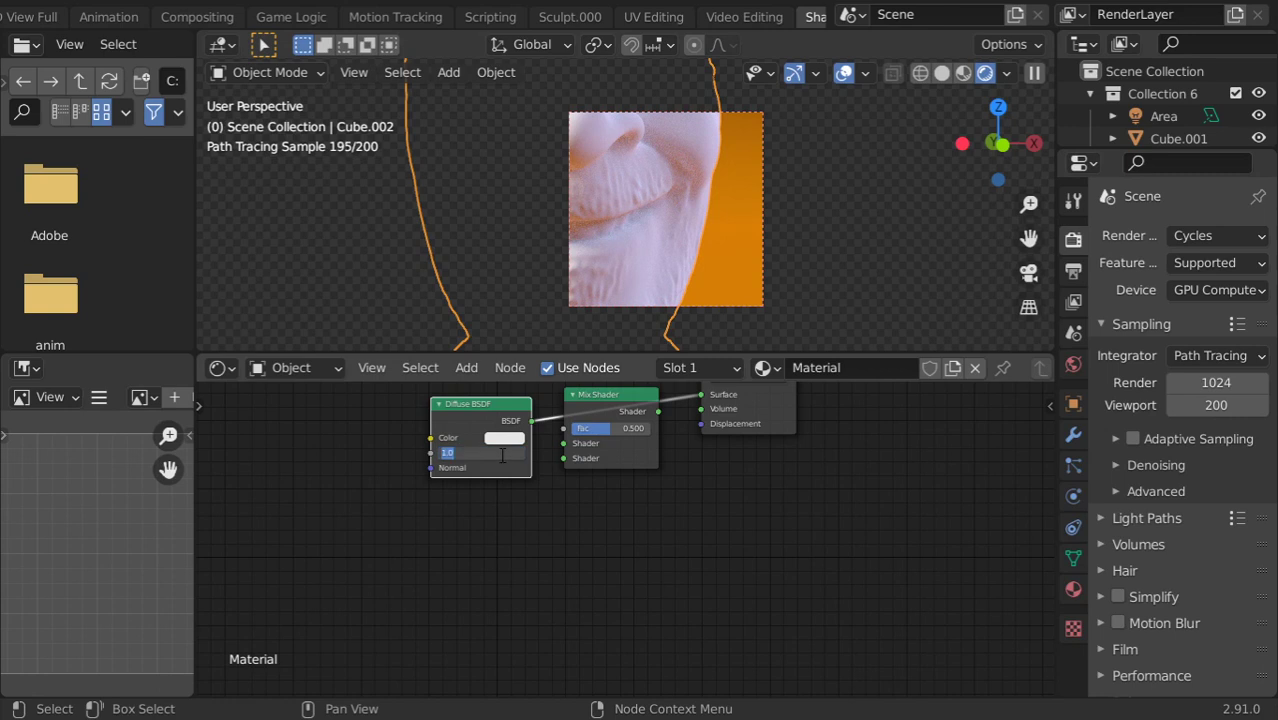
pyautogui.write('0')
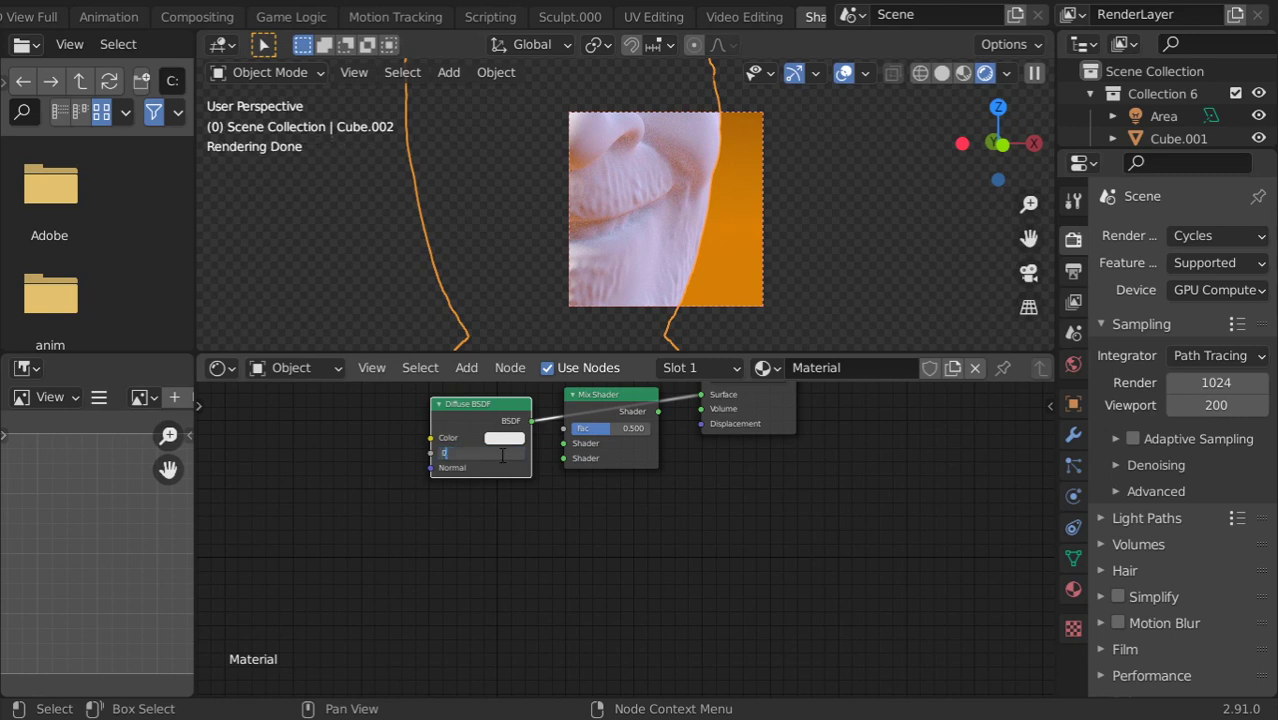
pyautogui.press('Return')
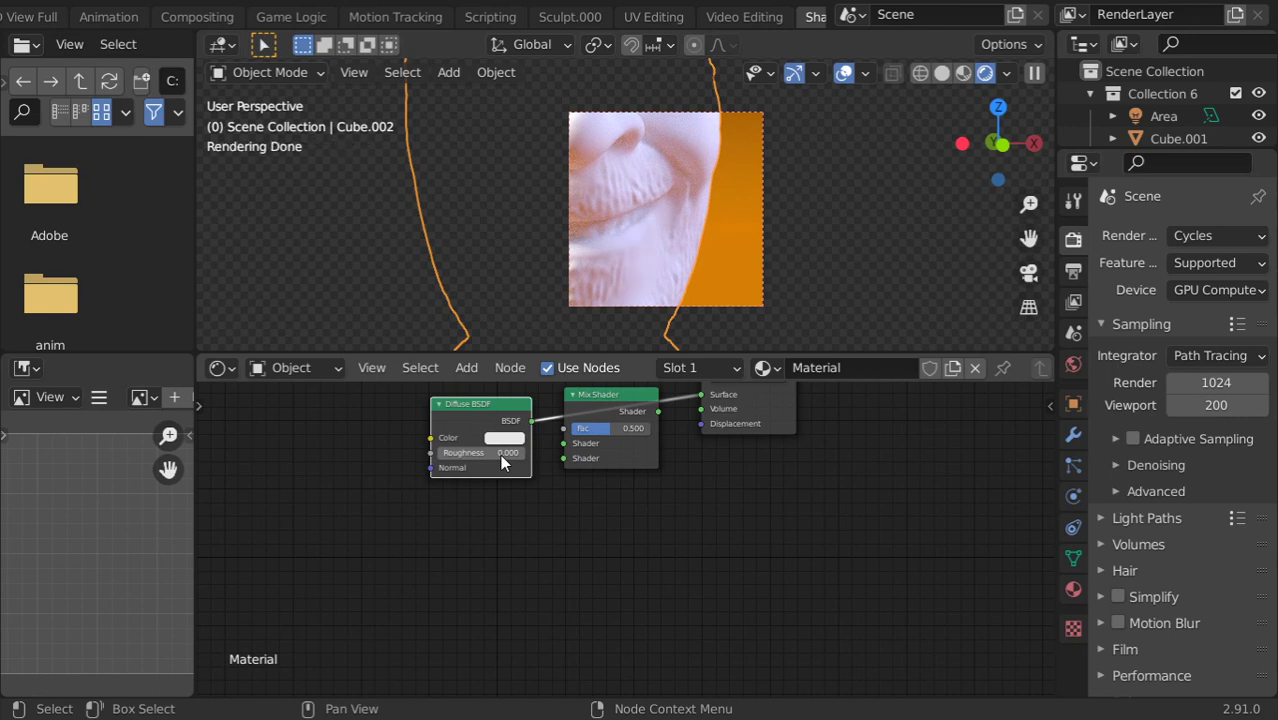
pyautogui.click(500, 454)
pyautogui.write('1.000')
pyautogui.press('Return')
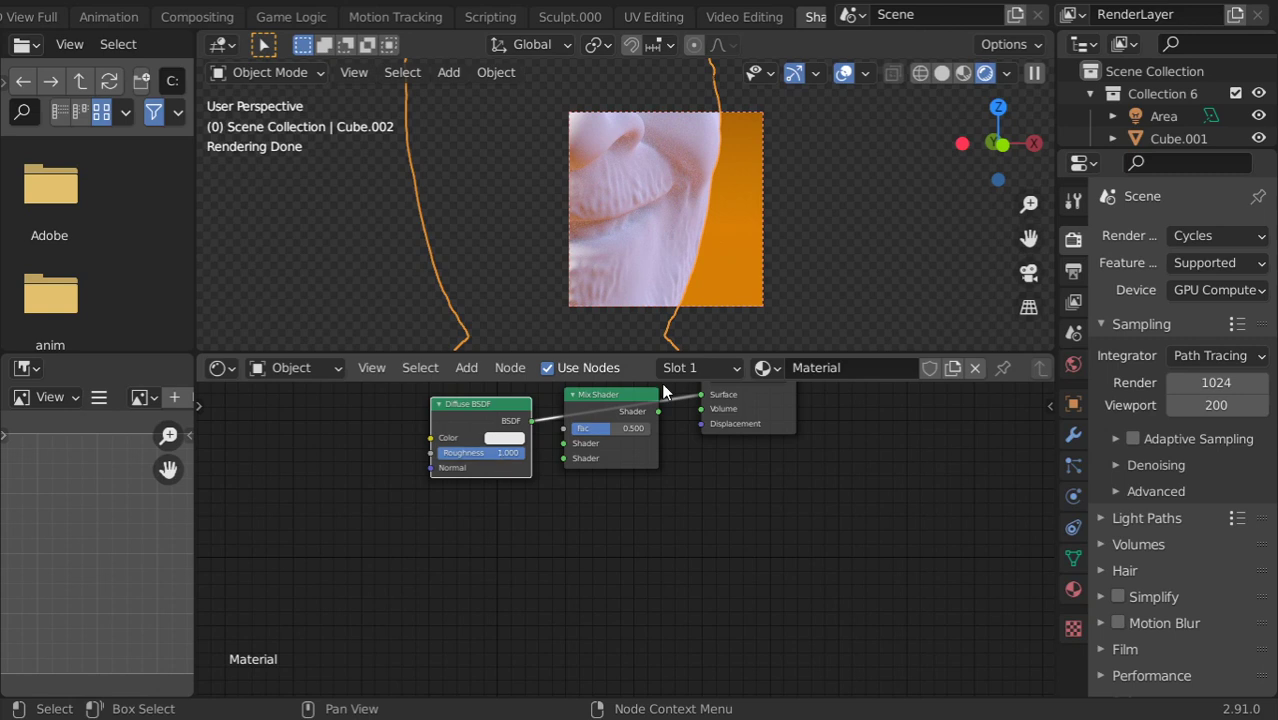
pyautogui.moveTo(655, 394); pyautogui.dragTo(640, 459)
# Step: Delete the Mix Shader, move the Diffuse BSDF near Material Output, and set roughness to 0.265
pyautogui.press('Home')
pyautogui.press('x')
pyautogui.scroll(1, 593, 565)
pyautogui.keyDown('ctrl'); pyautogui.hscroll(-2, 520, 525); pyautogui.keyUp('ctrl')
pyautogui.scroll(1, 608, 500)
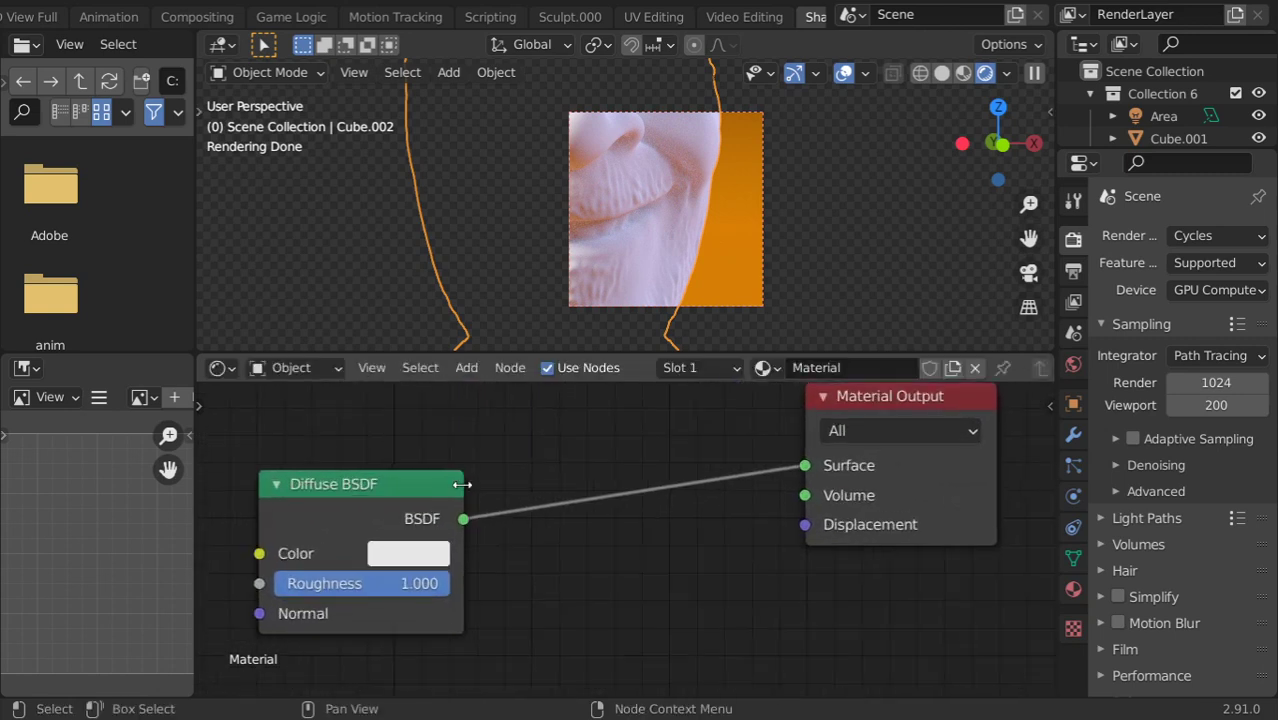
pyautogui.moveTo(405, 475); pyautogui.dragTo(525, 465)
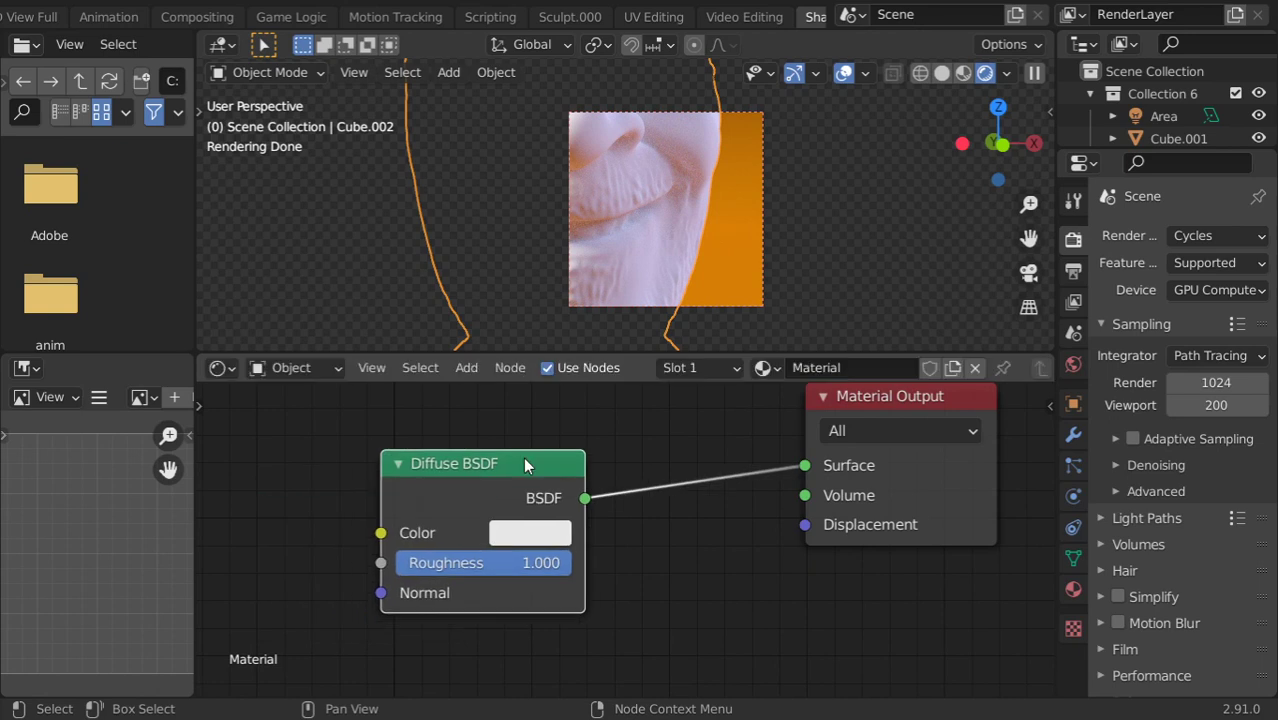
pyautogui.moveTo(530, 563)
pyautogui.mouseDown()
pyautogui.moveTo(405, 563)
pyautogui.moveTo(470, 568)
pyautogui.mouseUp()
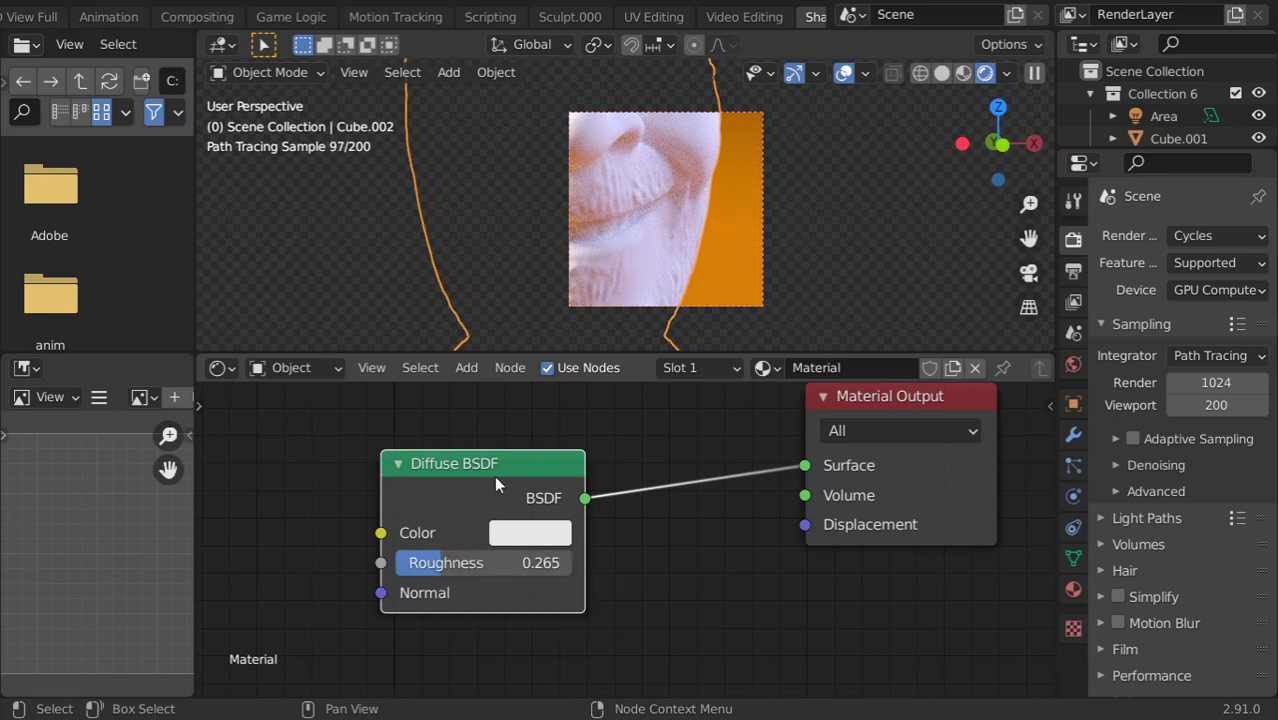
pyautogui.scroll(2, 100, 16)
pyautogui.scroll(3, 77, 18)
pyautogui.scroll(2, 77, 18)
pyautogui.click(85, 14)
pyautogui.click(188, 328)
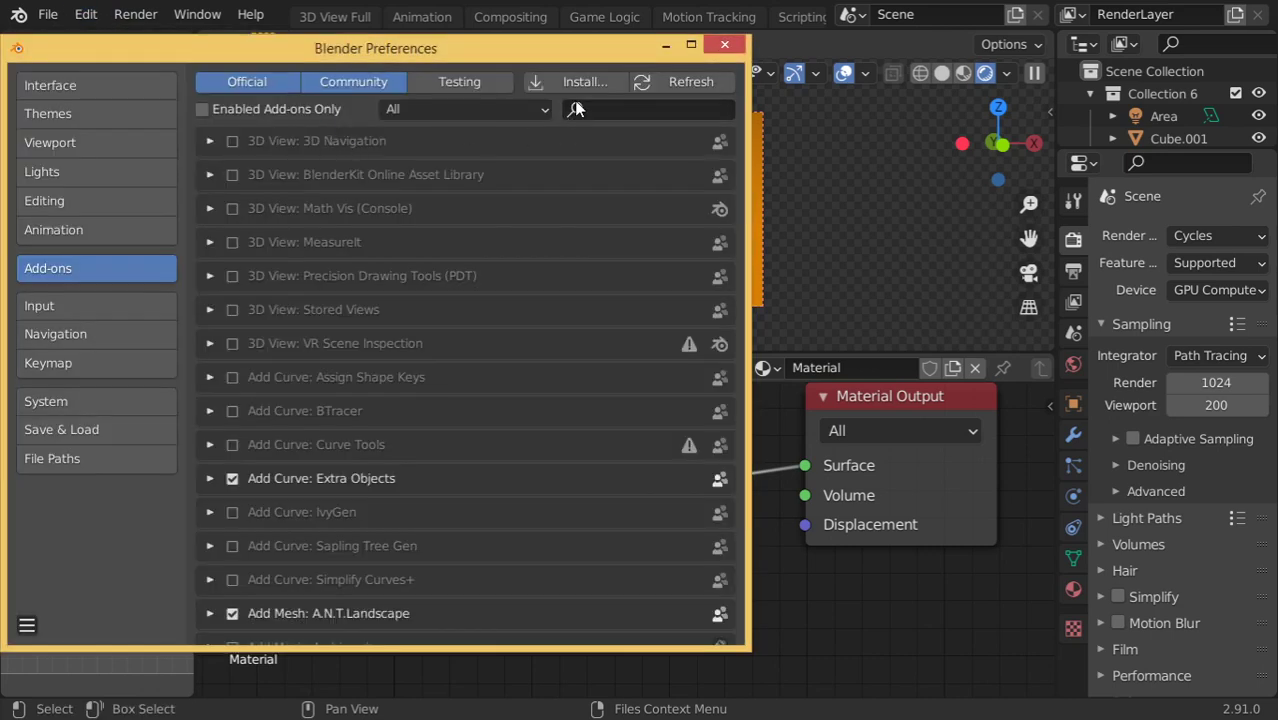
pyautogui.click(577, 108)
pyautogui.write('node')
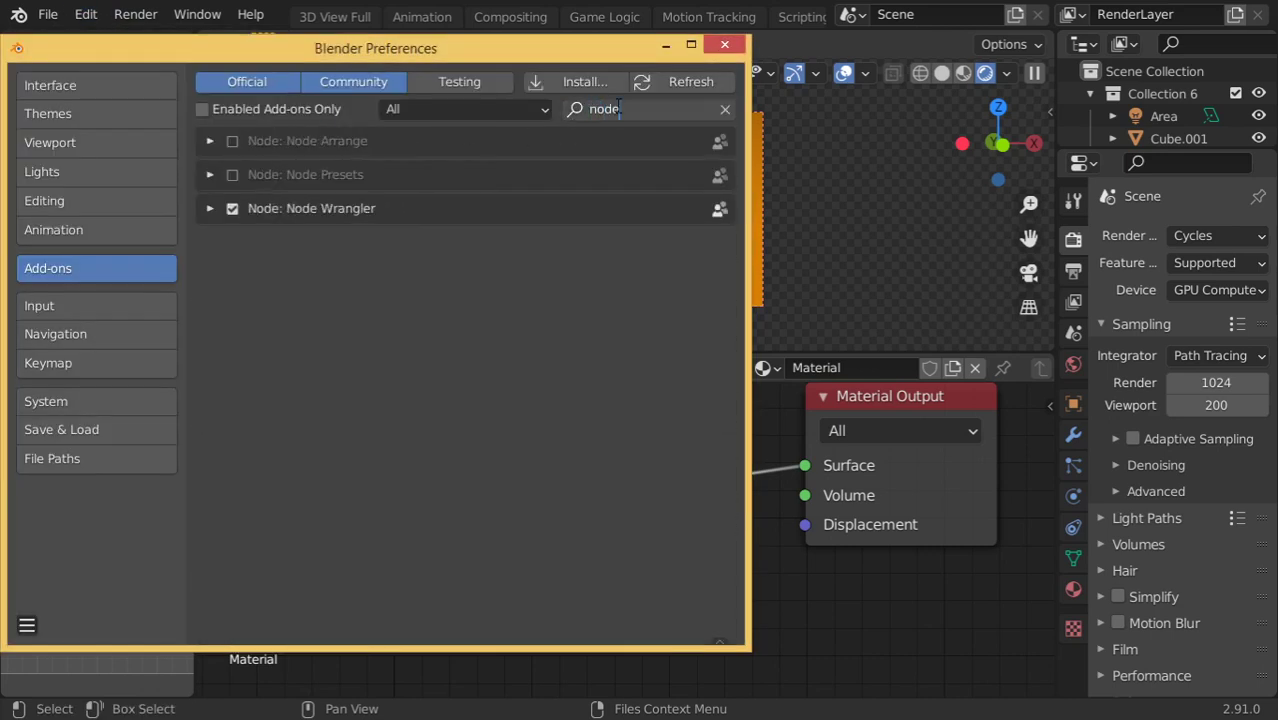
pyautogui.click(312, 205)
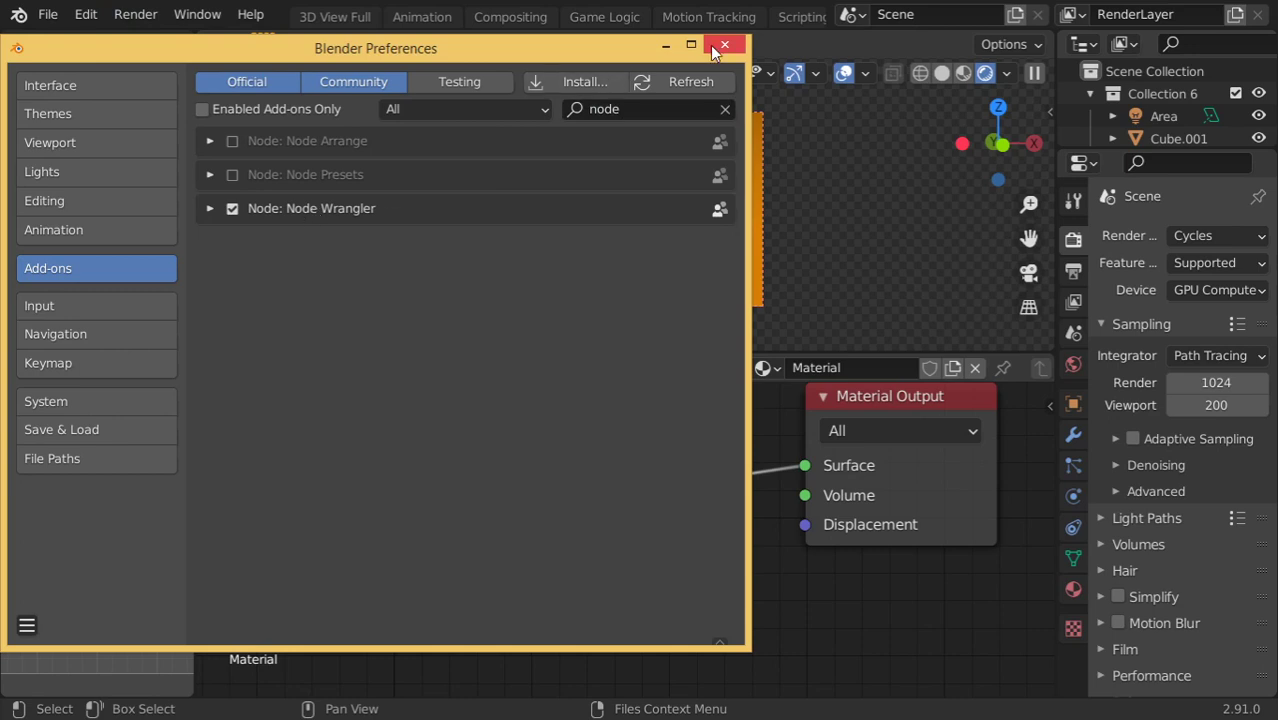
pyautogui.click(722, 45)
# Step: Replace the Diffuse node with a Glossy BSDF (GGX, roughness 0.5) linked to Material Output Surface
pyautogui.moveTo(474, 469); pyautogui.dragTo(530, 444)
pyautogui.hotkey('shift', 's')
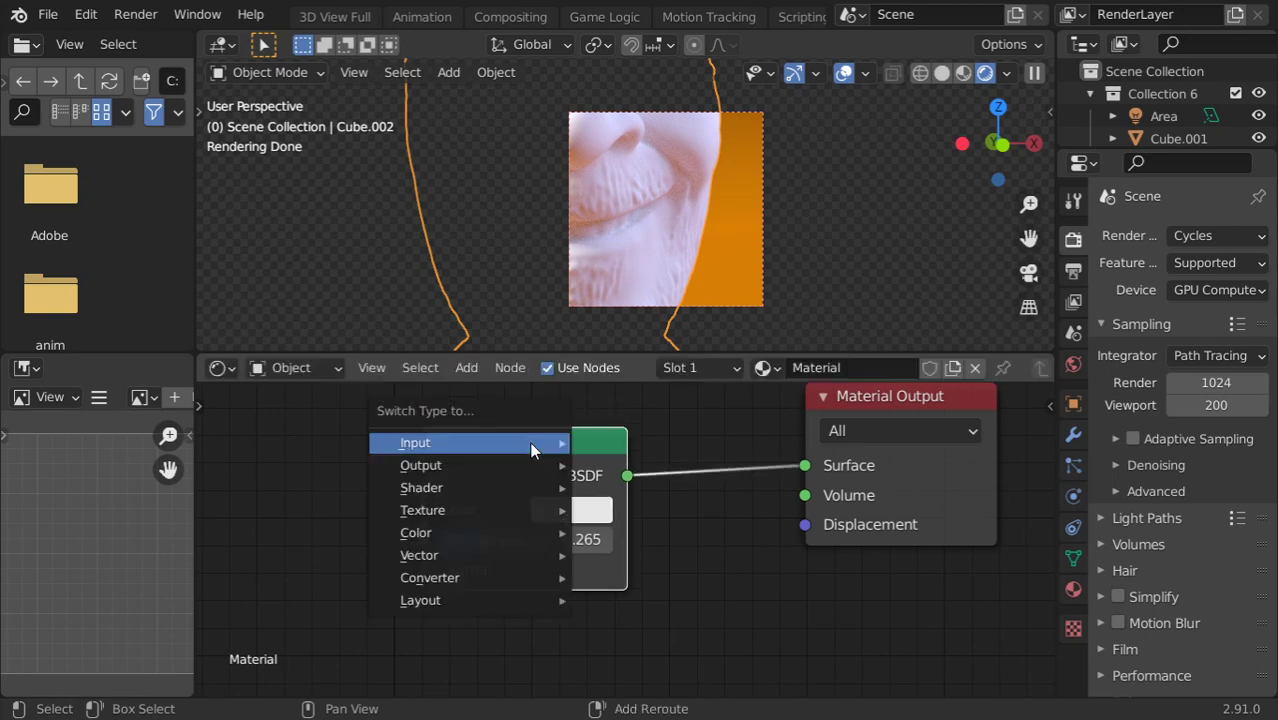
pyautogui.moveTo(421, 487)
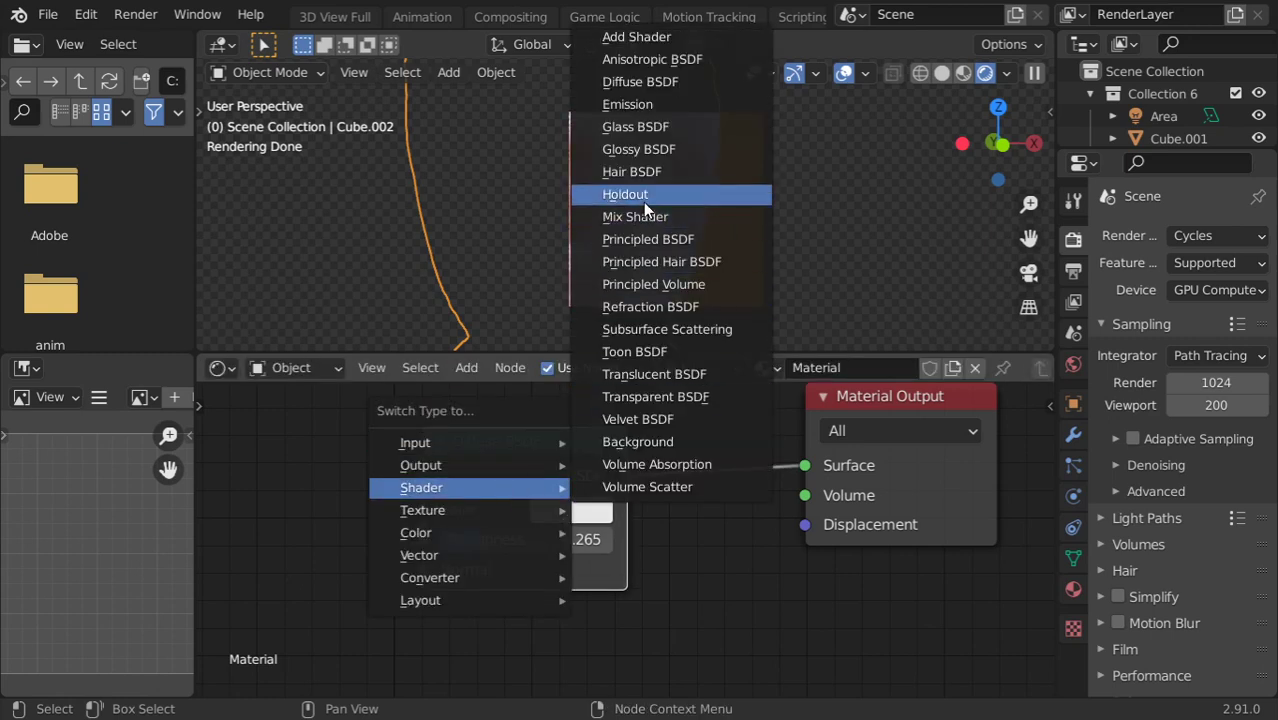
pyautogui.click(652, 148)
pyautogui.press('Delete')
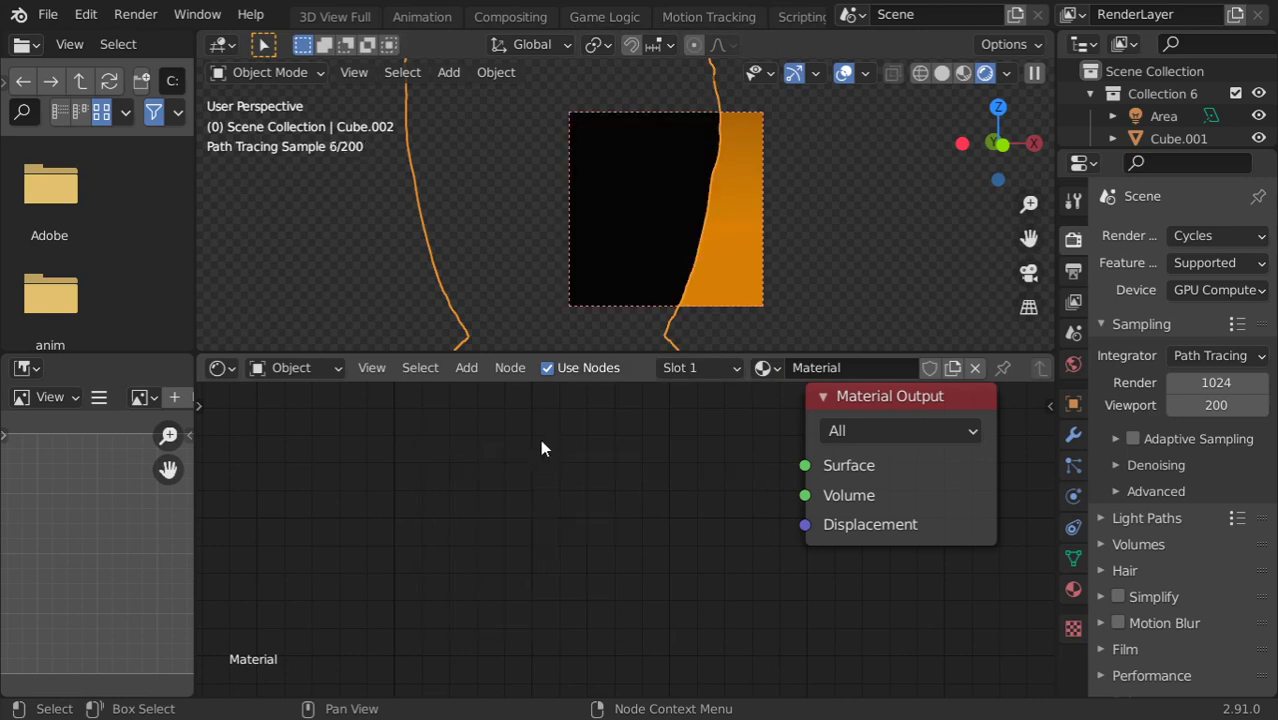
pyautogui.hotkey('shift', 'a')
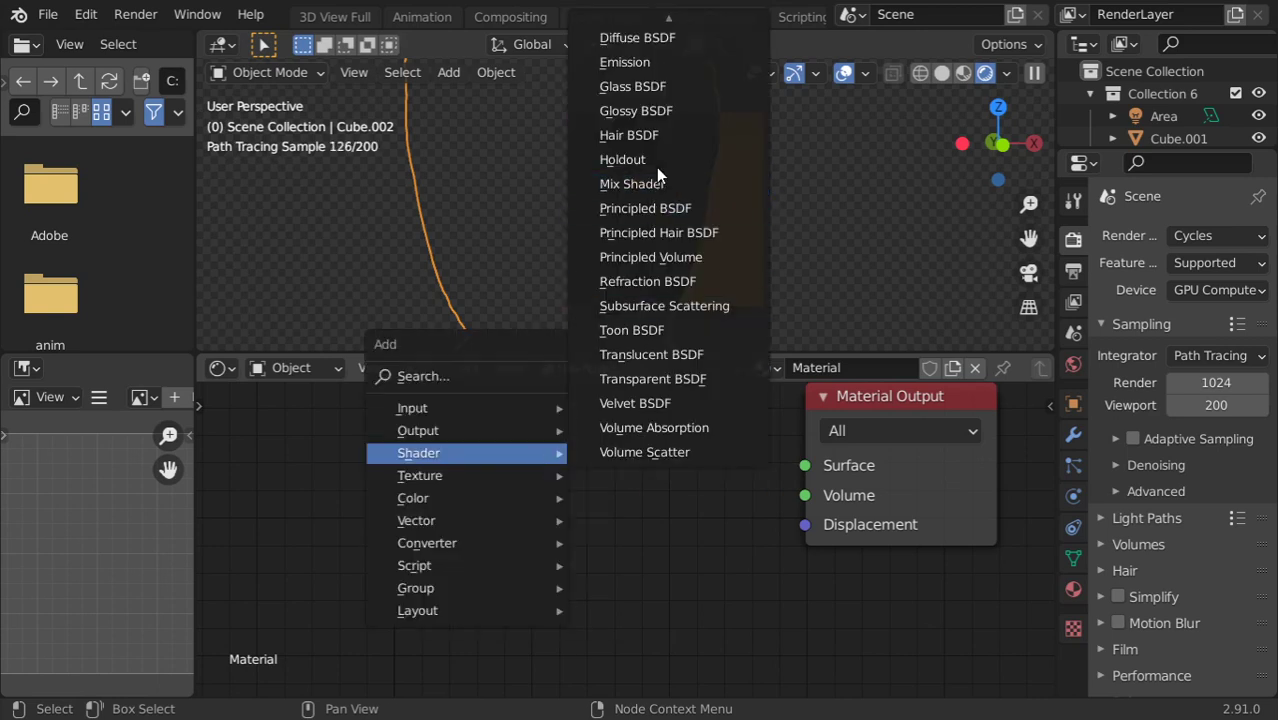
pyautogui.click(640, 110)
pyautogui.click(691, 457)
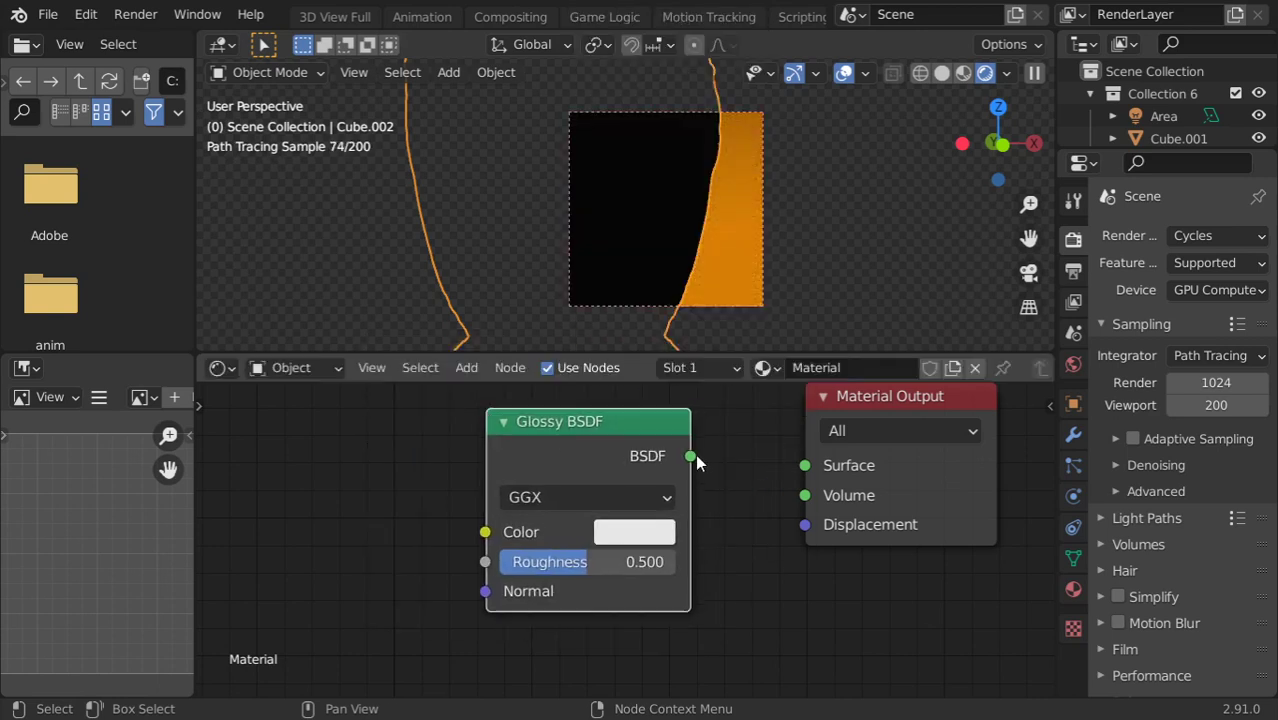
pyautogui.moveTo(691, 457); pyautogui.dragTo(805, 465)
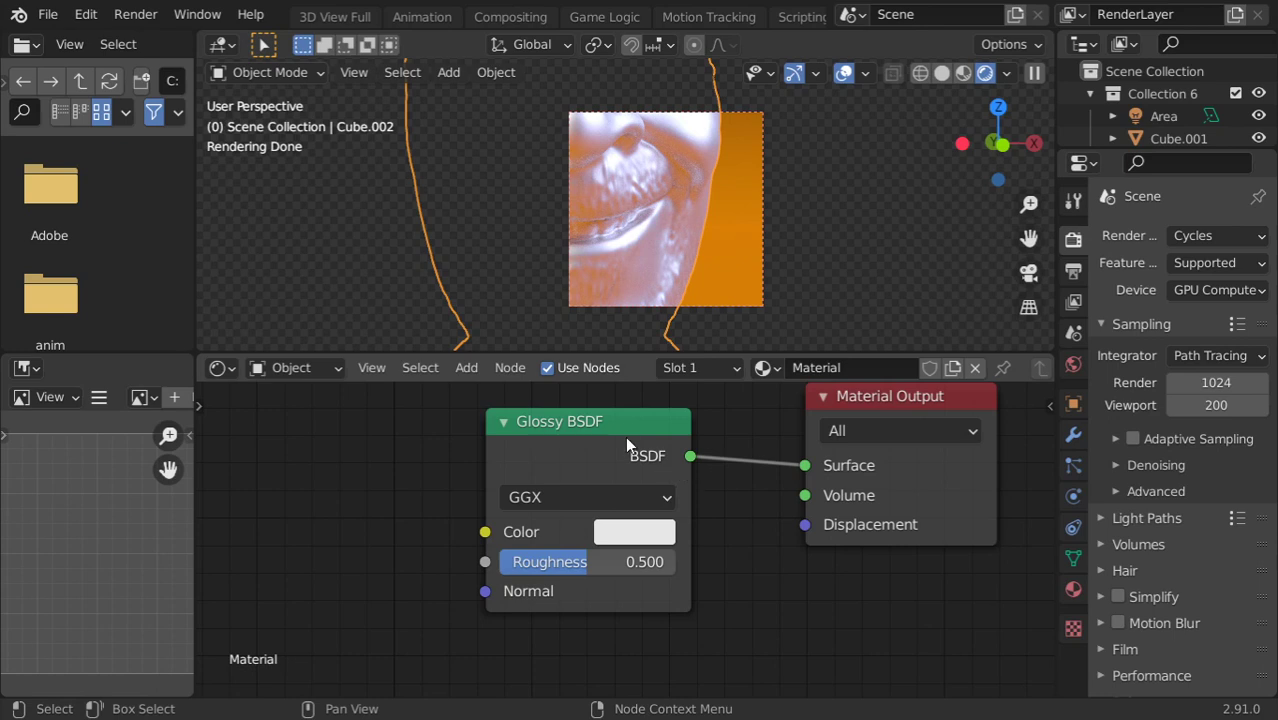
pyautogui.moveTo(625, 436); pyautogui.dragTo(577, 428)
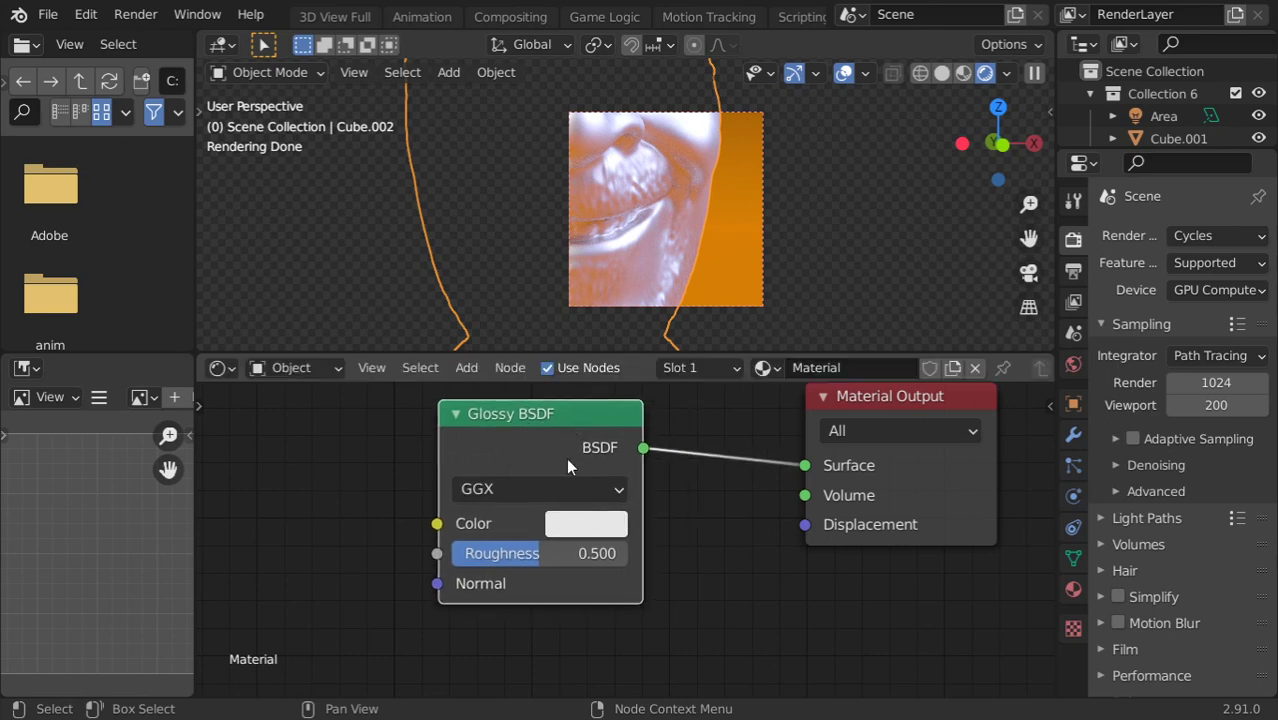
# Step: Try the Multiscatter GGX and Beckmann distributions, then settle on Ashikhmin-Shirley
pyautogui.click(557, 489)
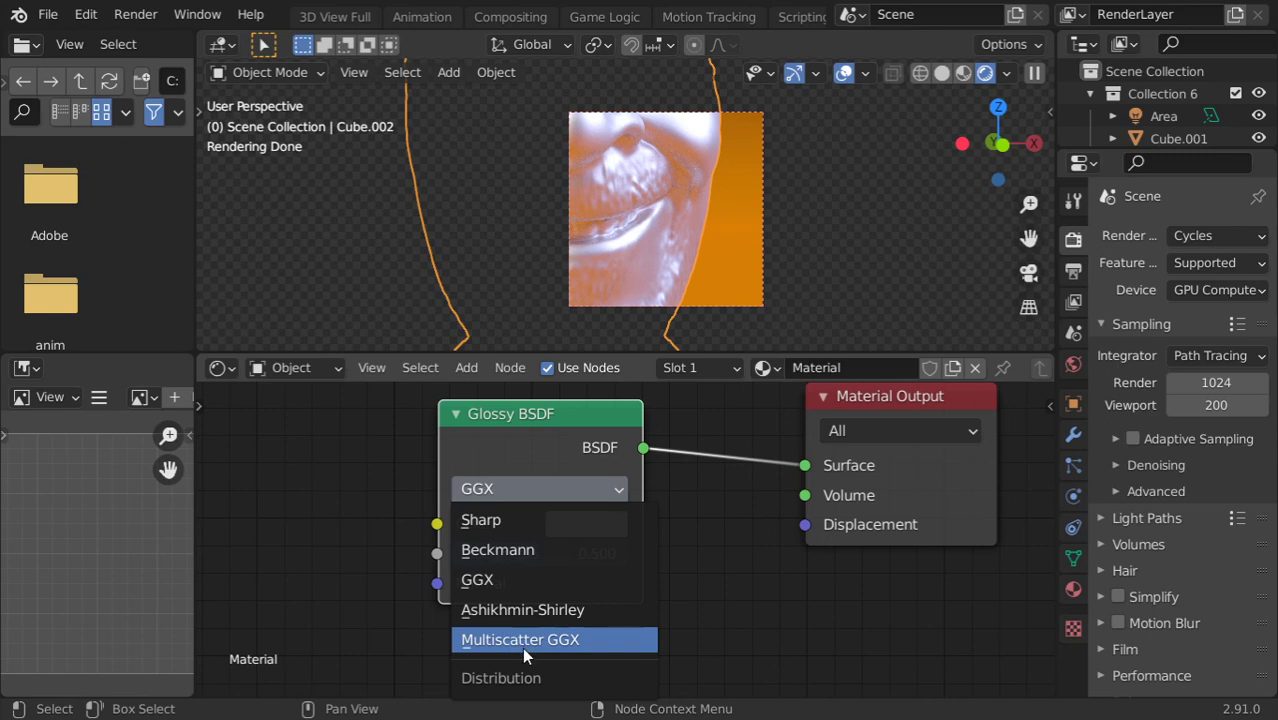
pyautogui.click(523, 640)
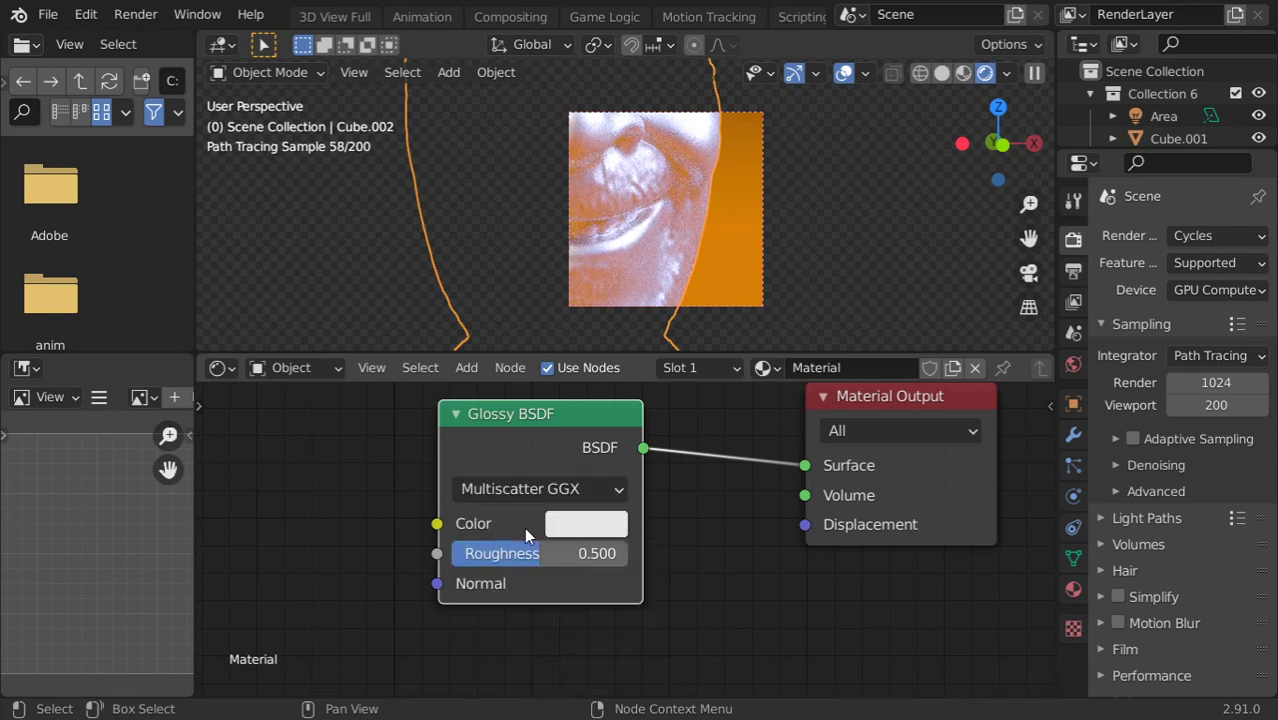
pyautogui.click(537, 489)
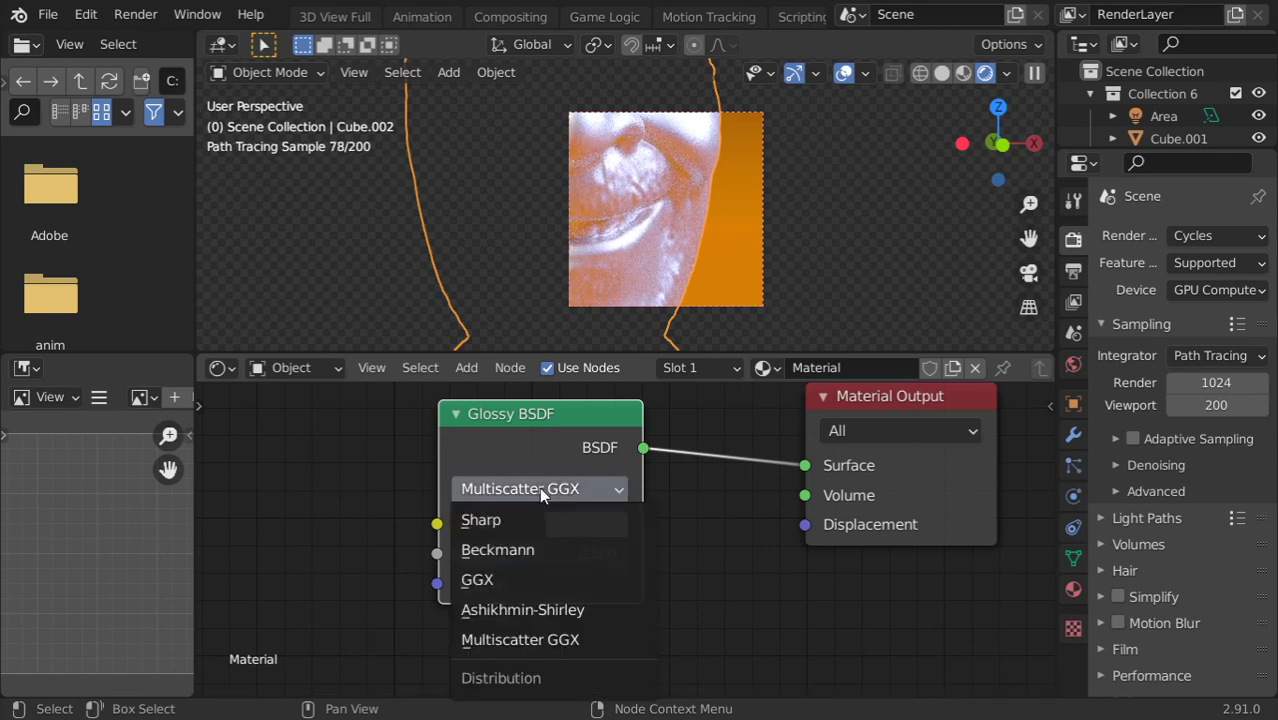
pyautogui.click(528, 549)
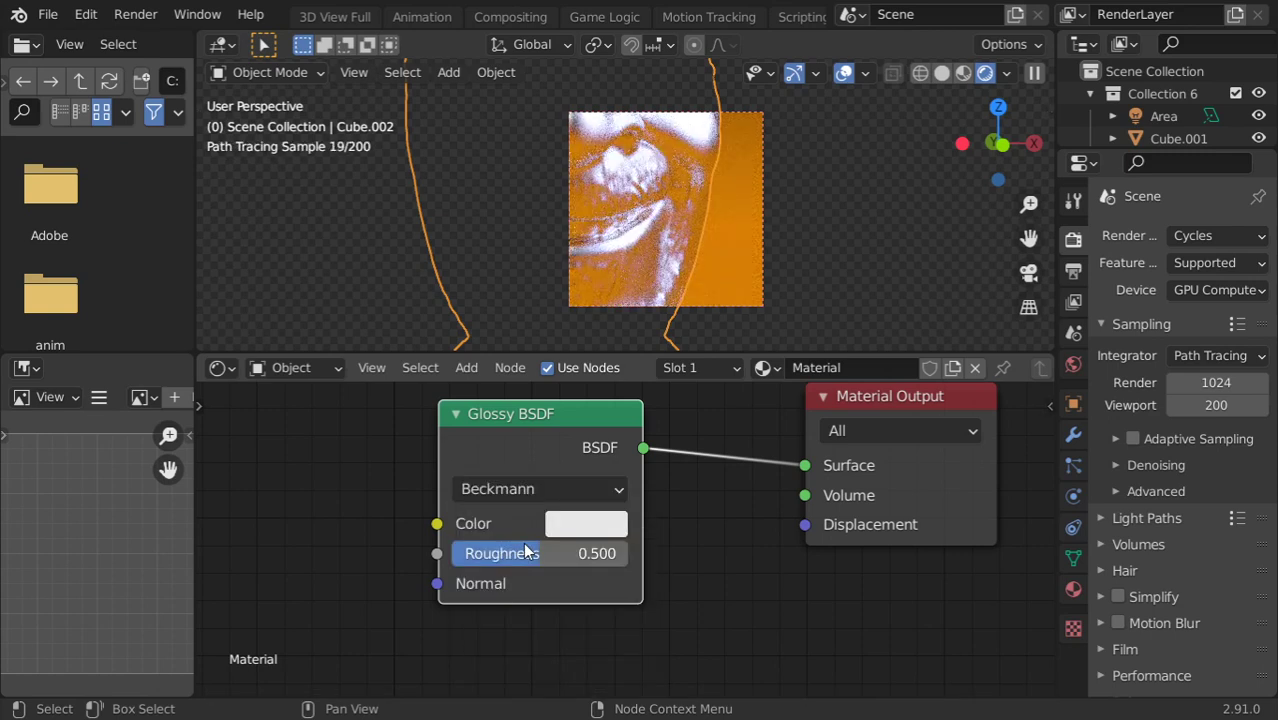
pyautogui.click(547, 485)
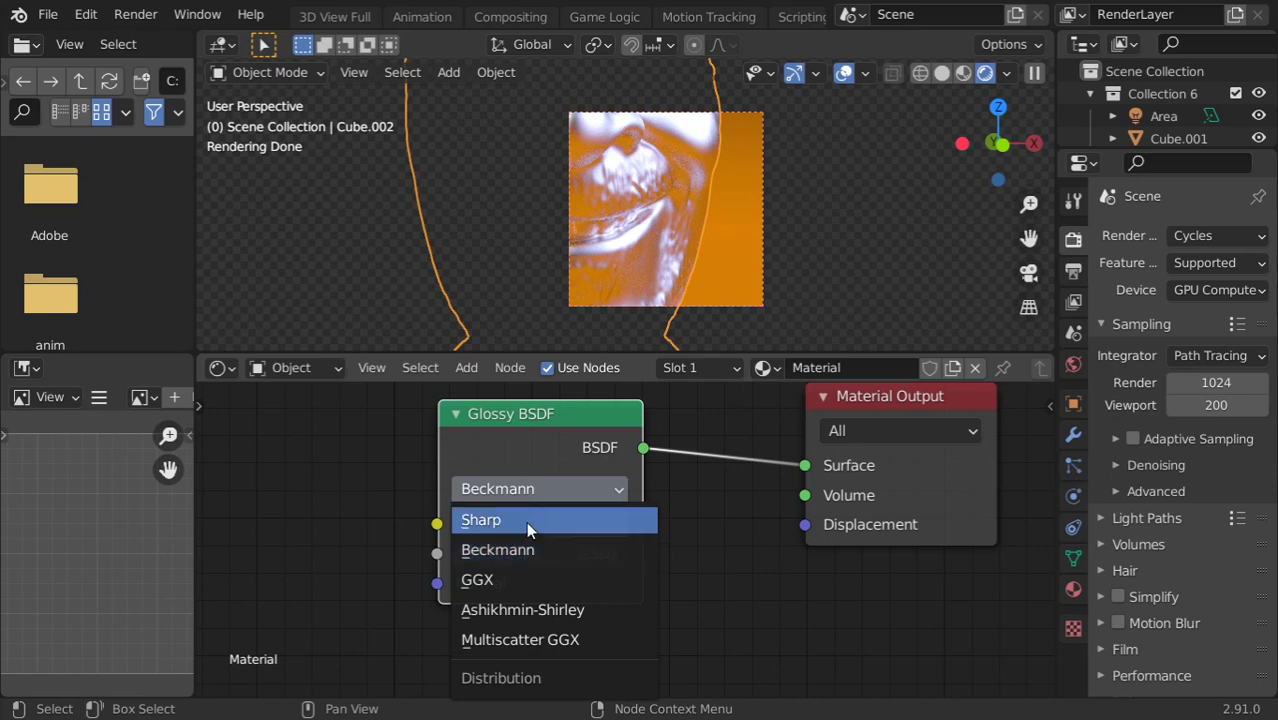
pyautogui.click(521, 610)
pyautogui.click(570, 490)
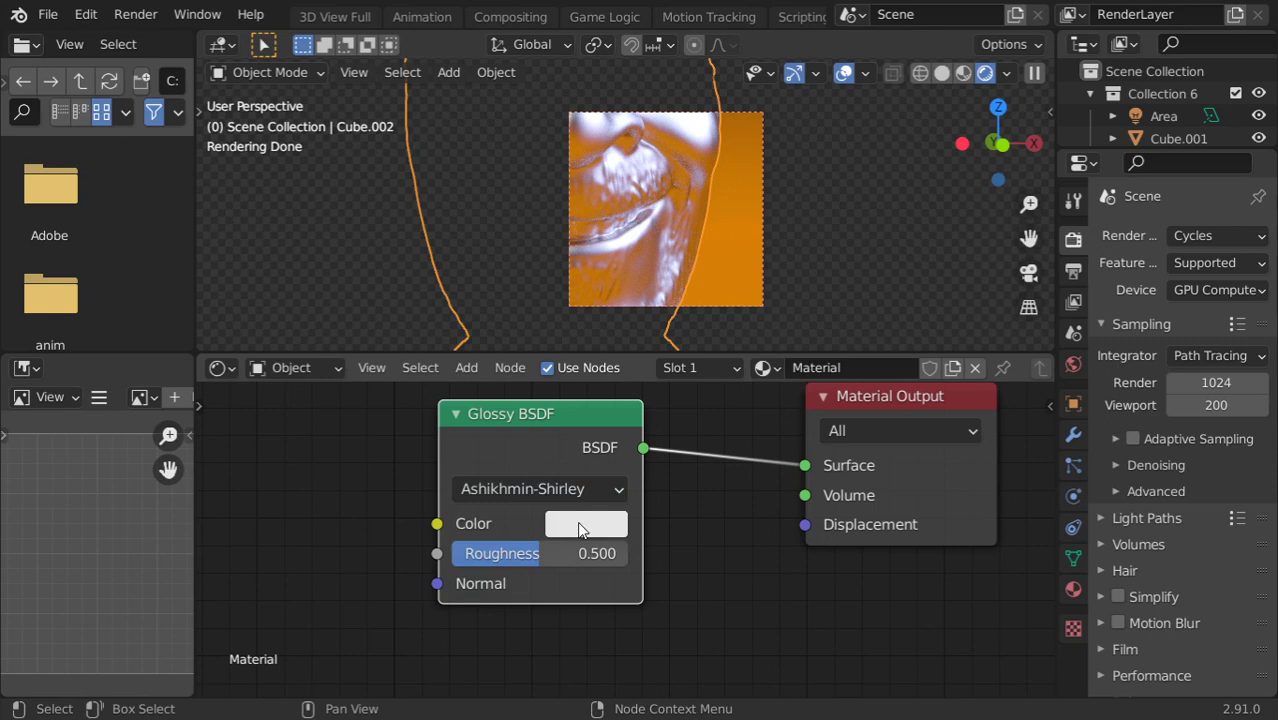
pyautogui.click(581, 529)
# Step: Color the Glossy BSDF golden yellow and settle roughness at 0.239 after testing 0 to 1
pyautogui.moveTo(638, 263); pyautogui.dragTo(591, 297)
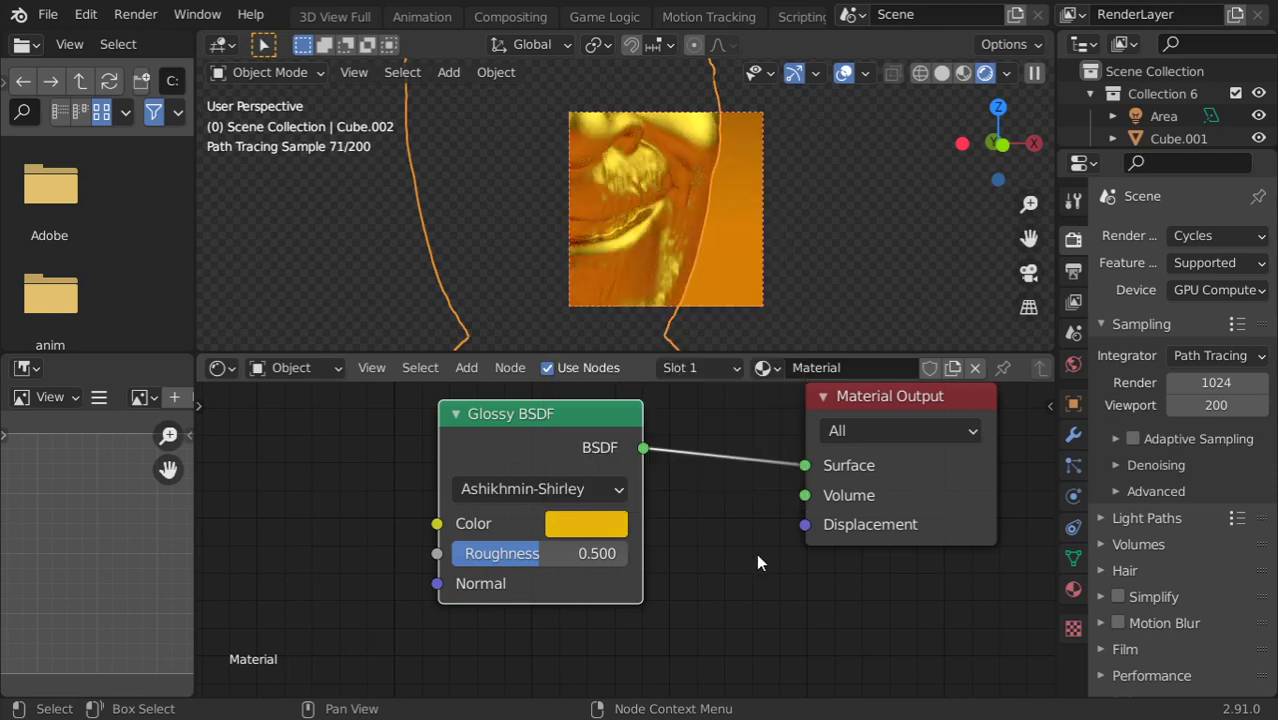
pyautogui.moveTo(597, 555); pyautogui.dragTo(452, 555)
pyautogui.moveTo(540, 553); pyautogui.dragTo(628, 562)
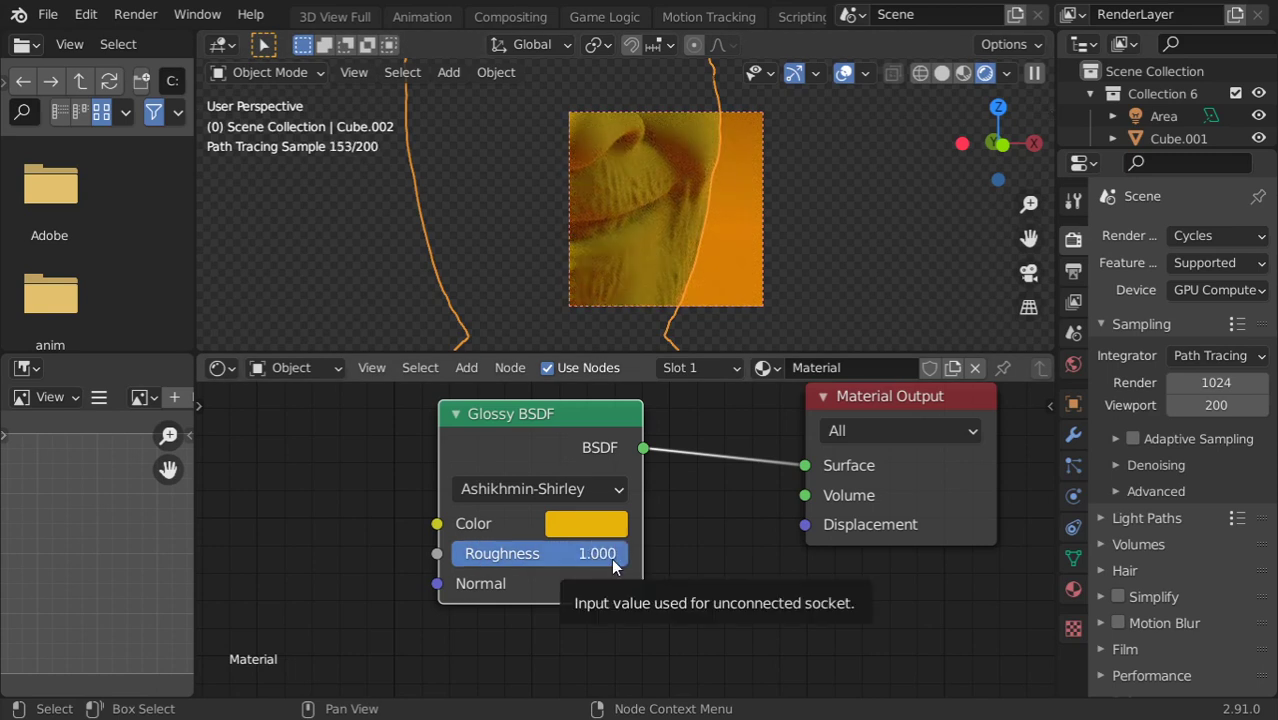
pyautogui.moveTo(610, 553); pyautogui.dragTo(494, 553)
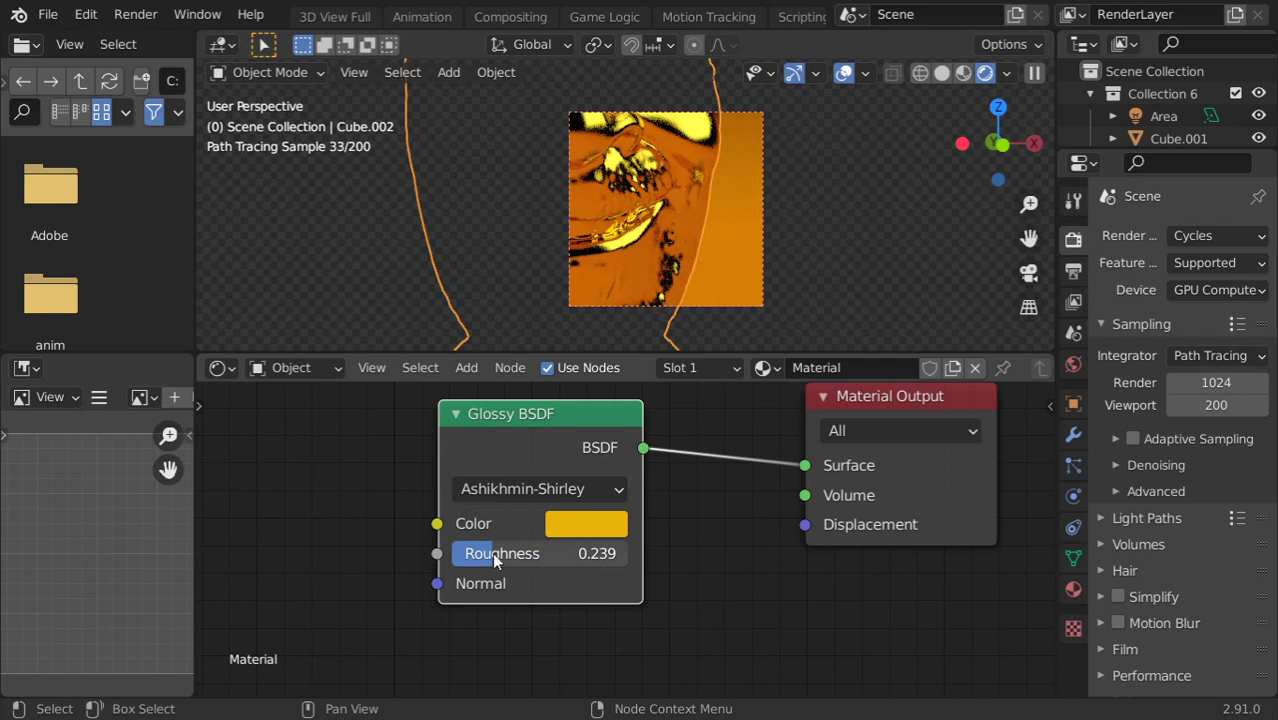
pyautogui.moveTo(640, 235)
pyautogui.mouseDown(button='middle')
pyautogui.moveTo(663, 247)
pyautogui.moveTo(727, 208)
pyautogui.moveTo(752, 258)
pyautogui.moveTo(731, 233)
pyautogui.mouseUp(button='middle')
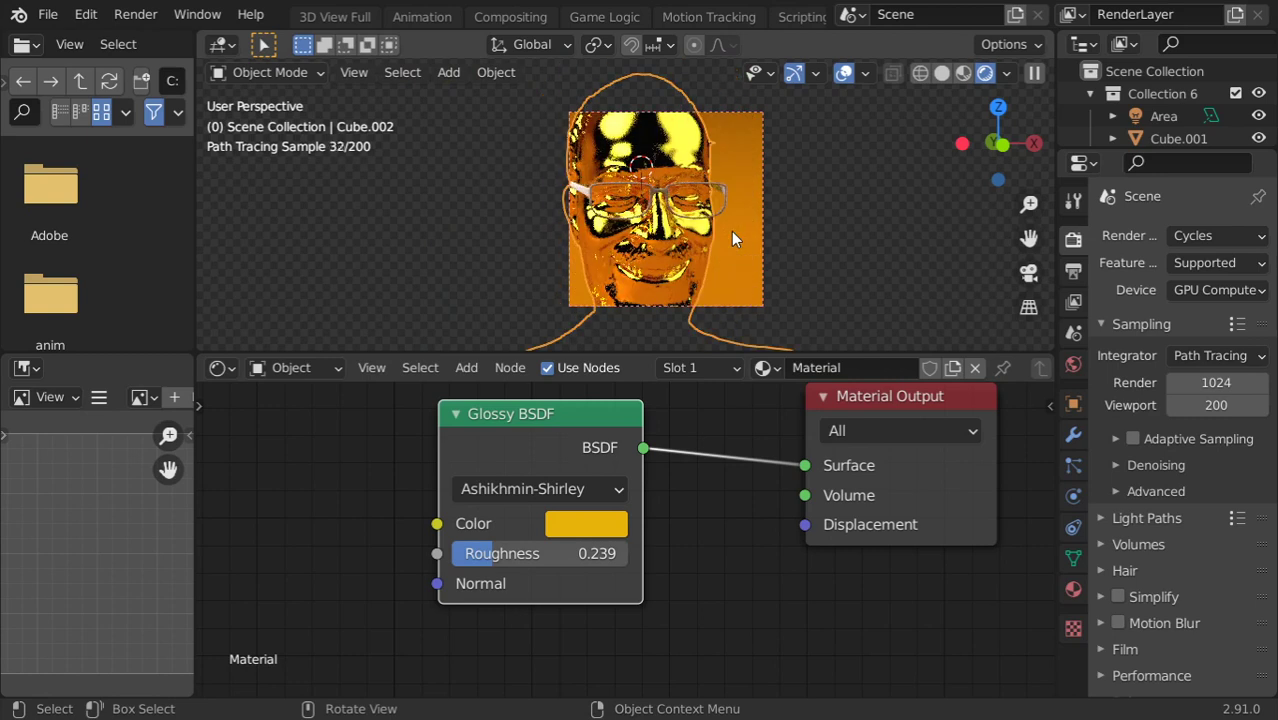
# Step: Change the Glossy BSDF colour back to near-white in the colour picker
pyautogui.click(577, 528)
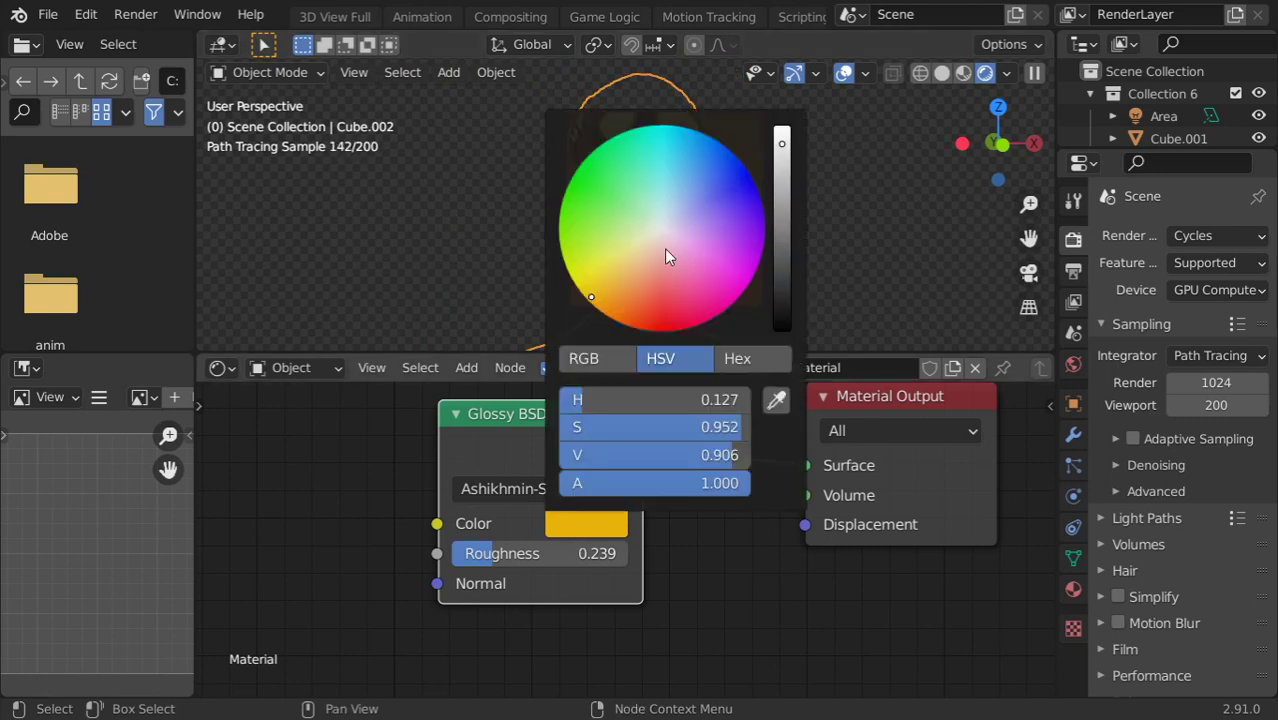
pyautogui.moveTo(652, 241); pyautogui.dragTo(661, 232)
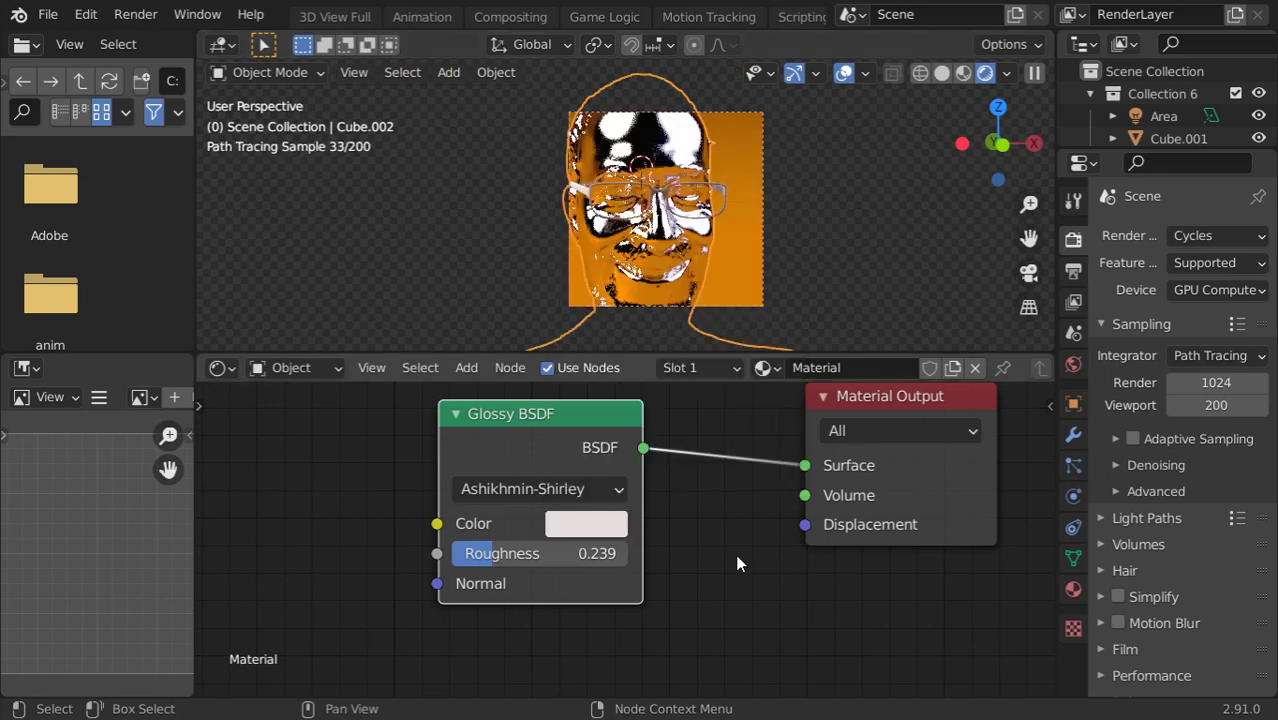
pyautogui.moveTo(690, 250); pyautogui.dragTo(660, 215, button='middle')
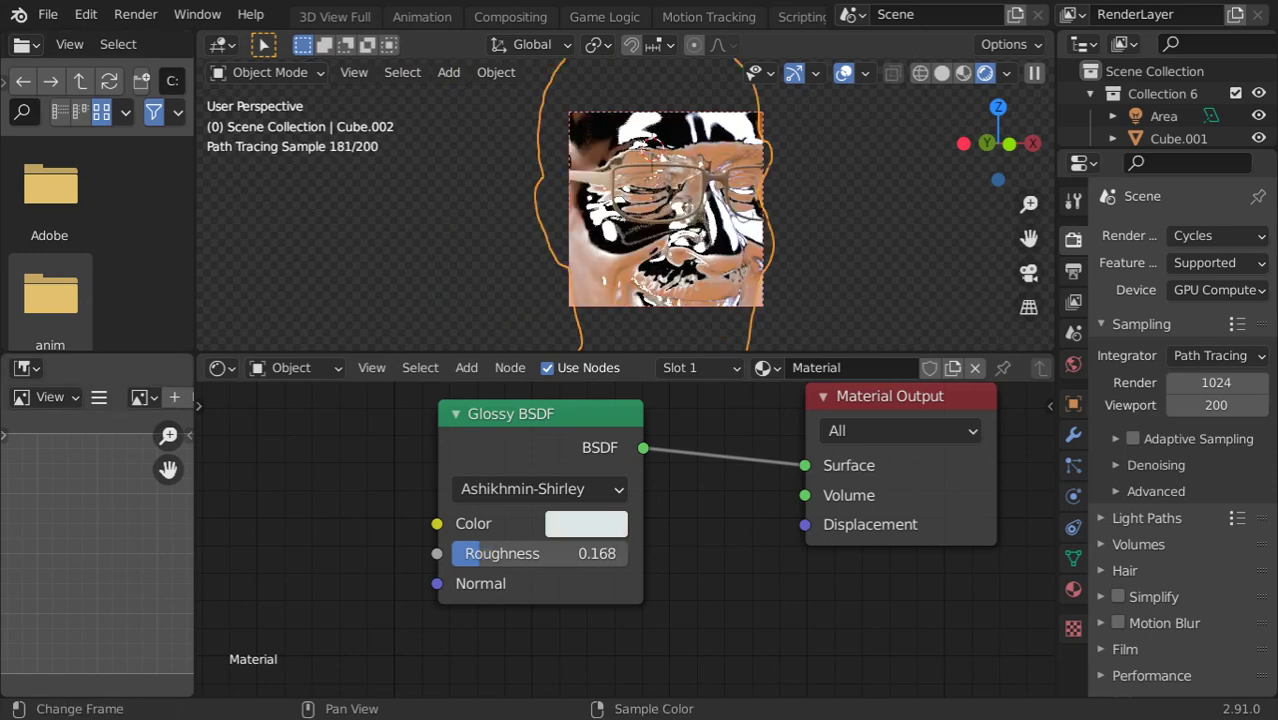
# Step: Adjust the glossy roughness through 0.148 and 0.219, settling at 0.213
pyautogui.moveTo(597, 553); pyautogui.dragTo(410, 544)
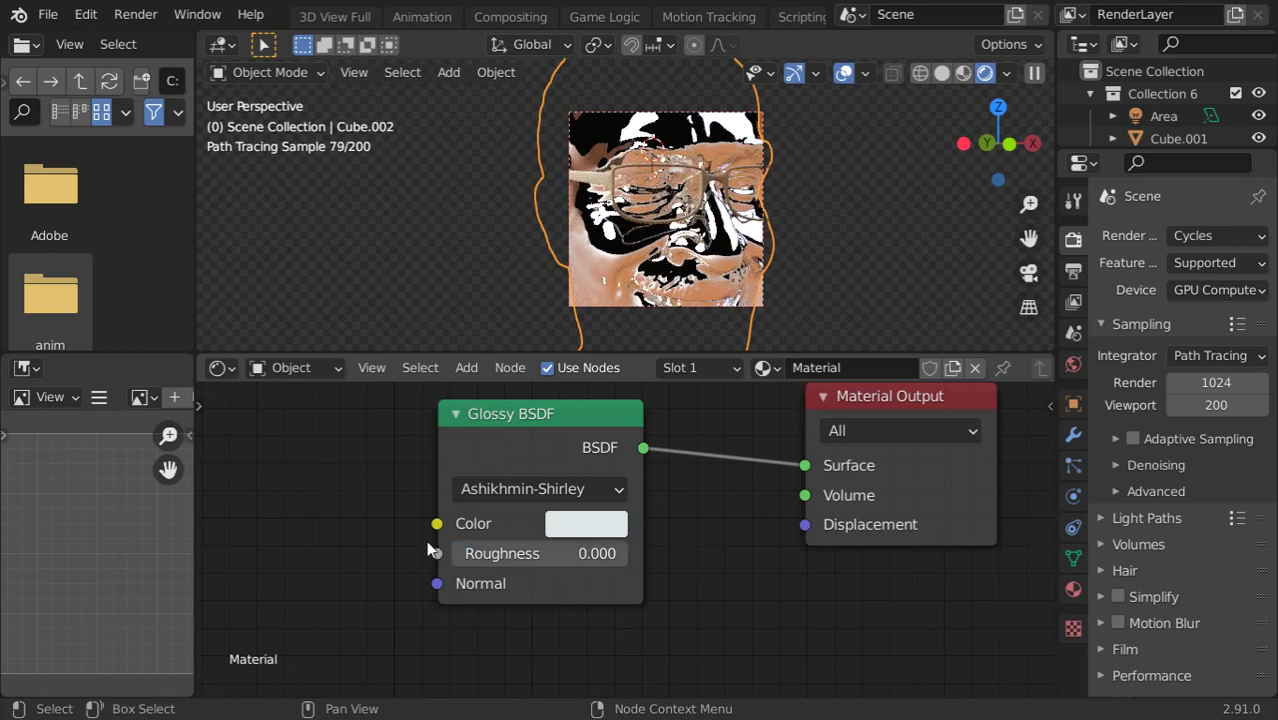
pyautogui.moveTo(540, 553); pyautogui.dragTo(600, 553)
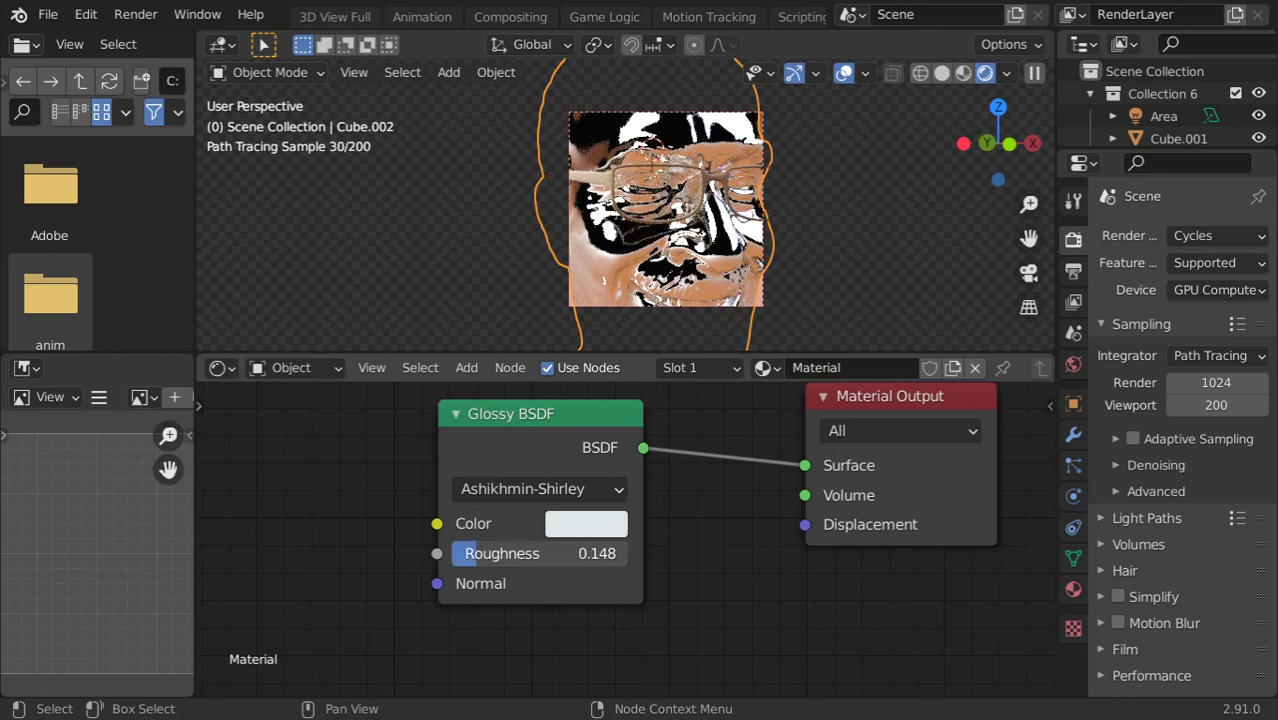
pyautogui.moveTo(480, 556); pyautogui.dragTo(628, 553)
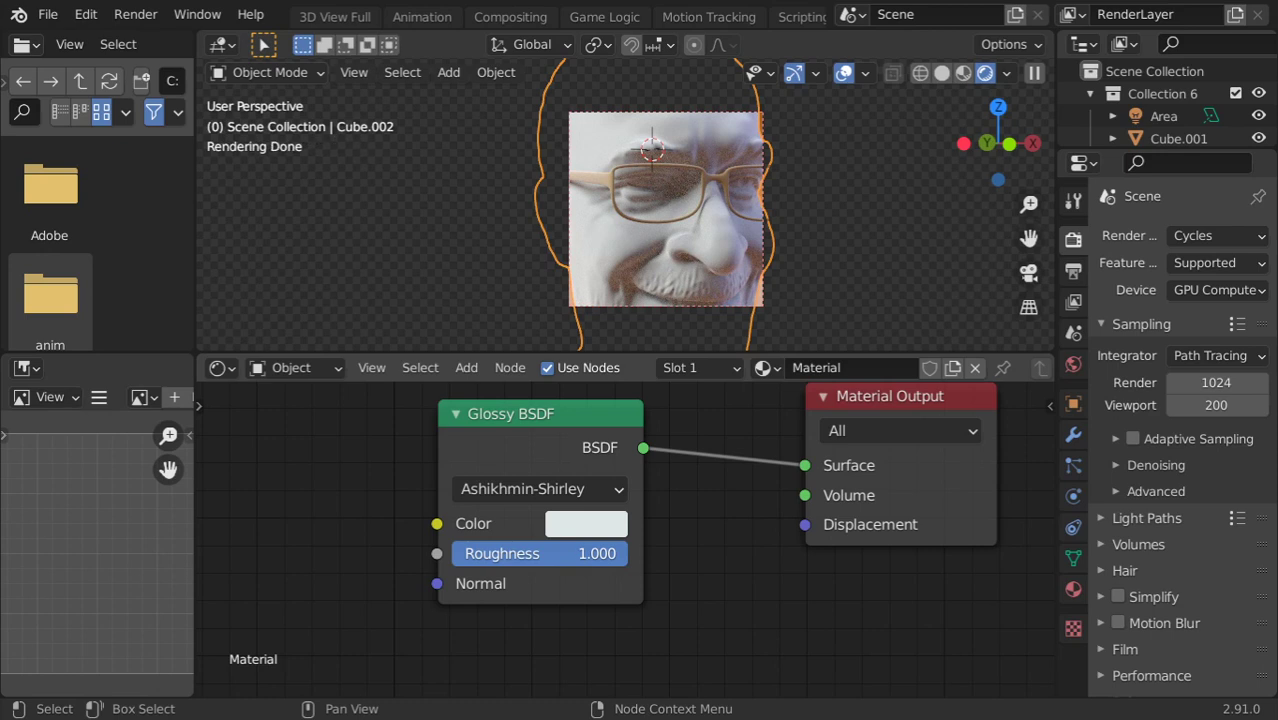
pyautogui.moveTo(493, 554); pyautogui.dragTo(356, 554)
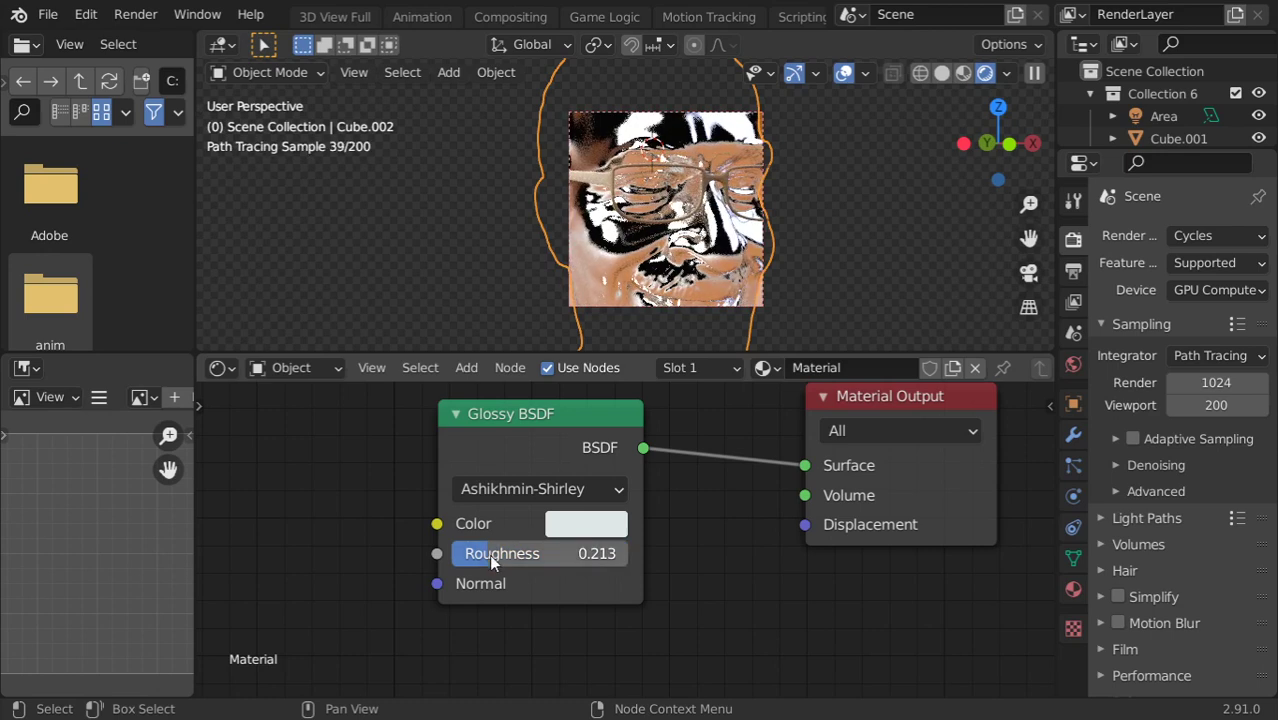